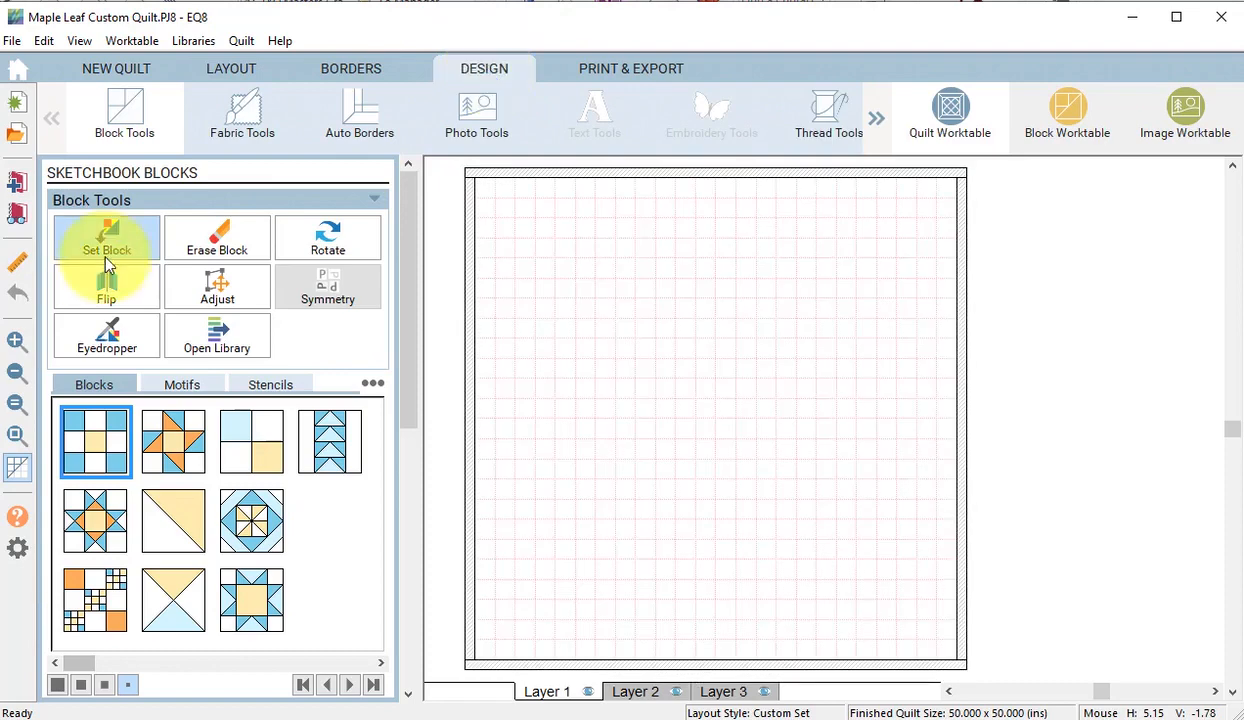
Step: Add a plain block to the Sketchbook and set it on Layer 1 of the quilt
{"action": "left_click", "coordinate": [100, 240]}
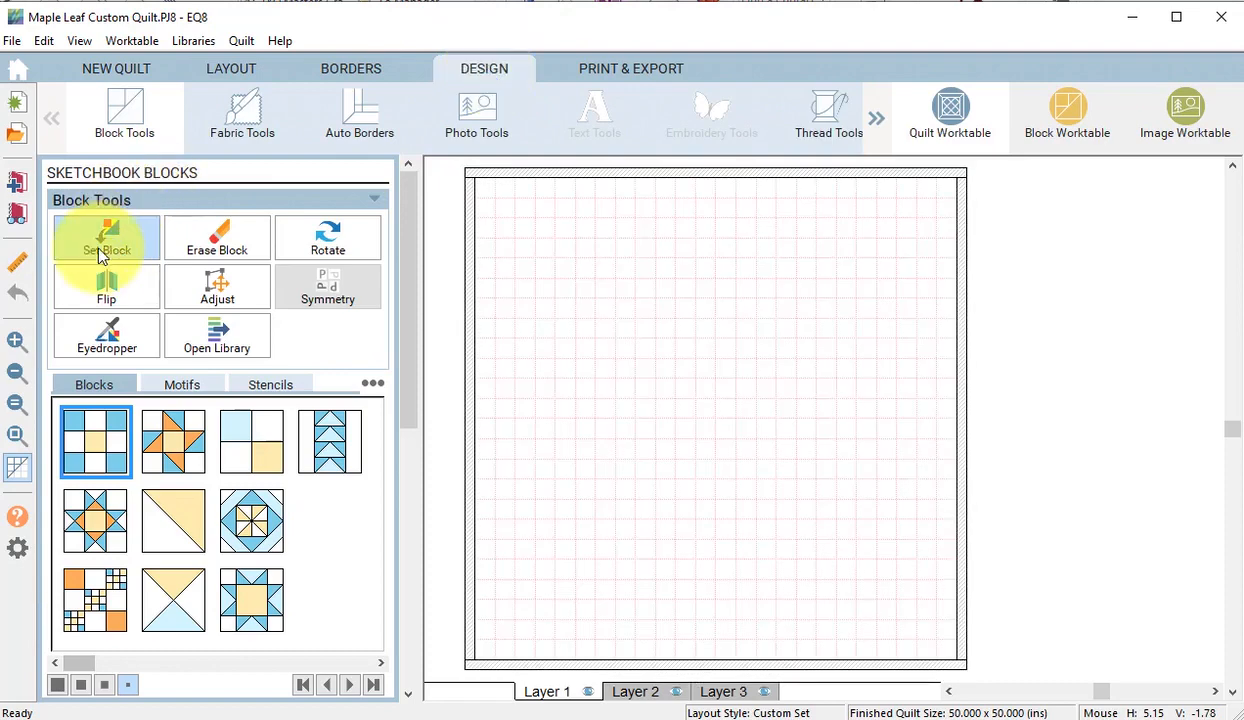
{"action": "left_click", "coordinate": [374, 385]}
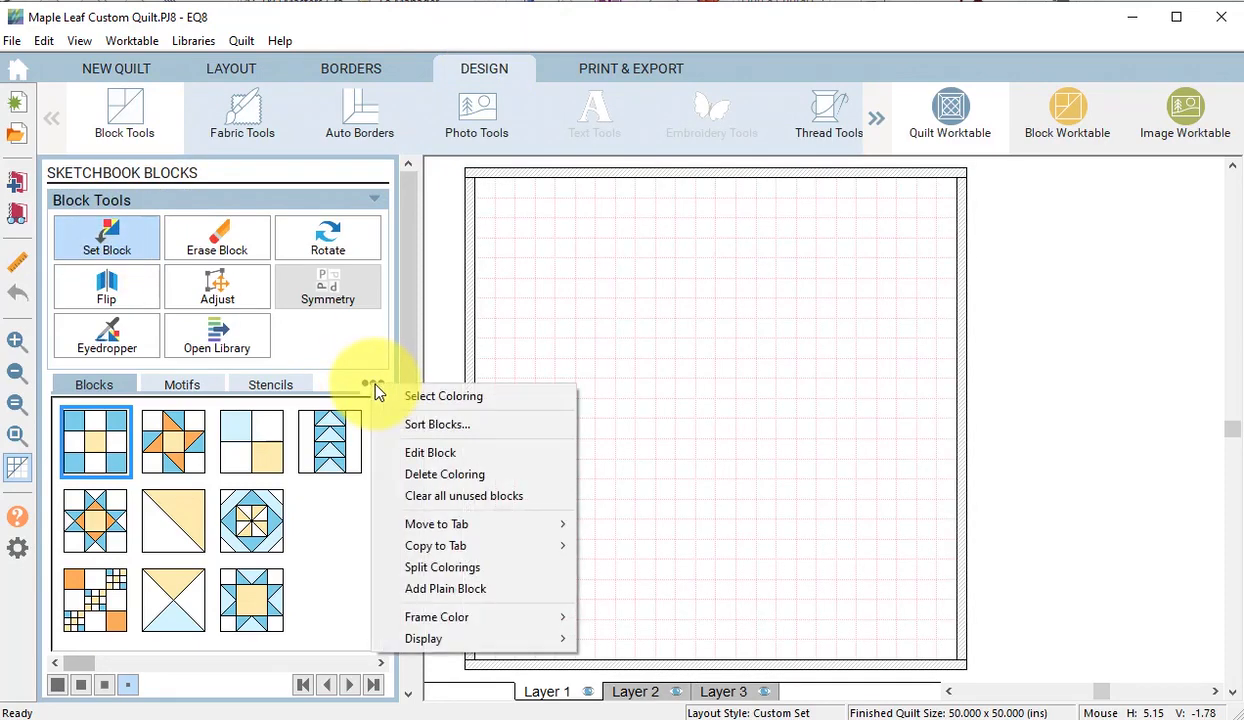
{"action": "left_click", "coordinate": [460, 590]}
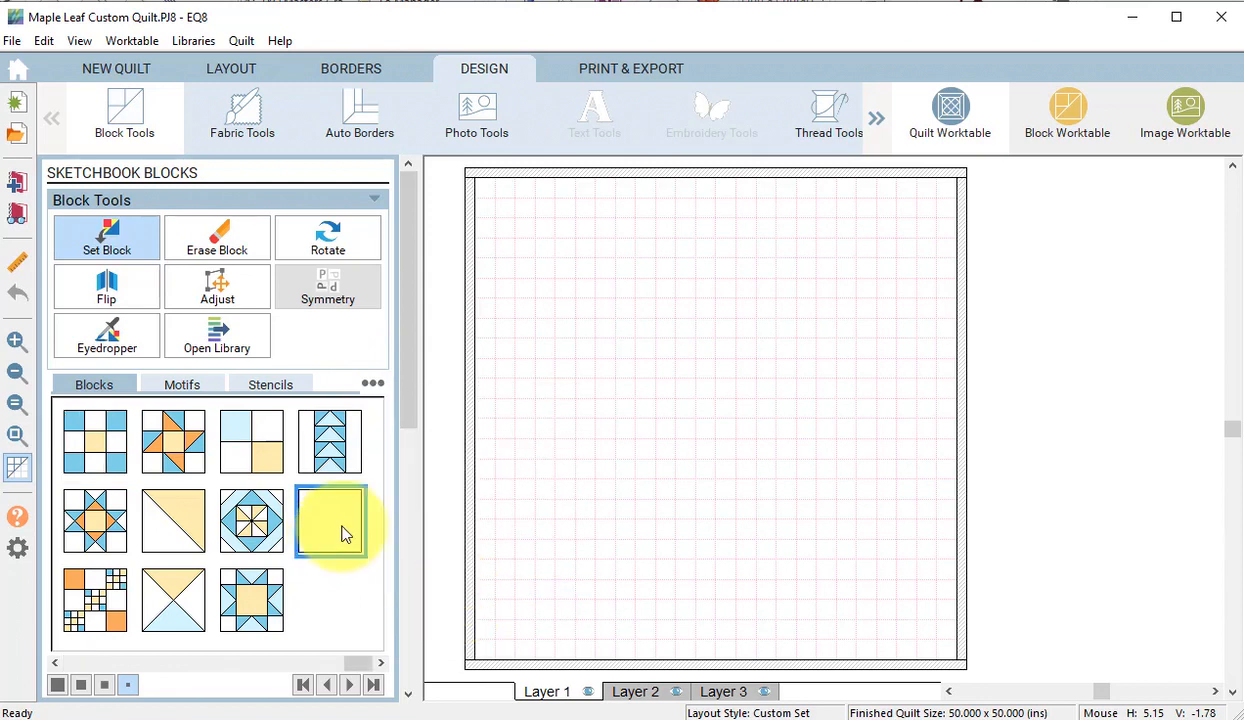
{"action": "left_click", "coordinate": [563, 308]}
Step: For adjusting blocks, turn on snapping of block position and size to the grid, in 3-inch increments
{"action": "left_click", "coordinate": [217, 285]}
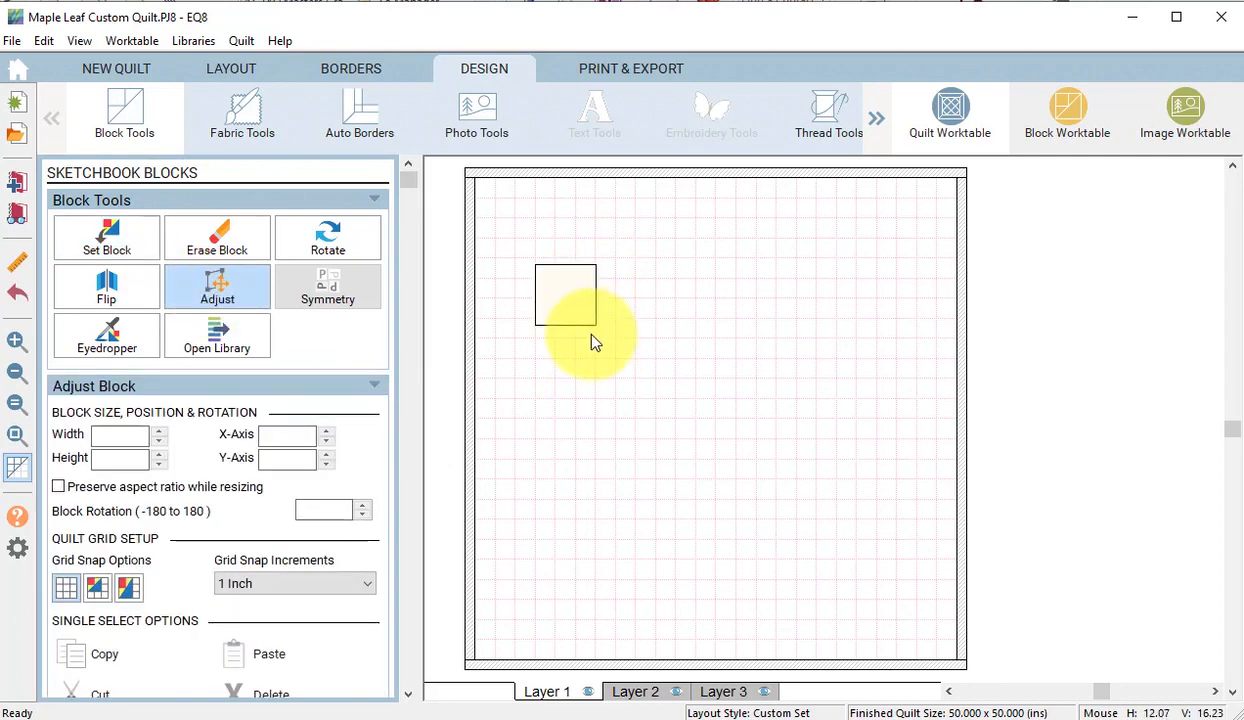
{"action": "left_click", "coordinate": [97, 590]}
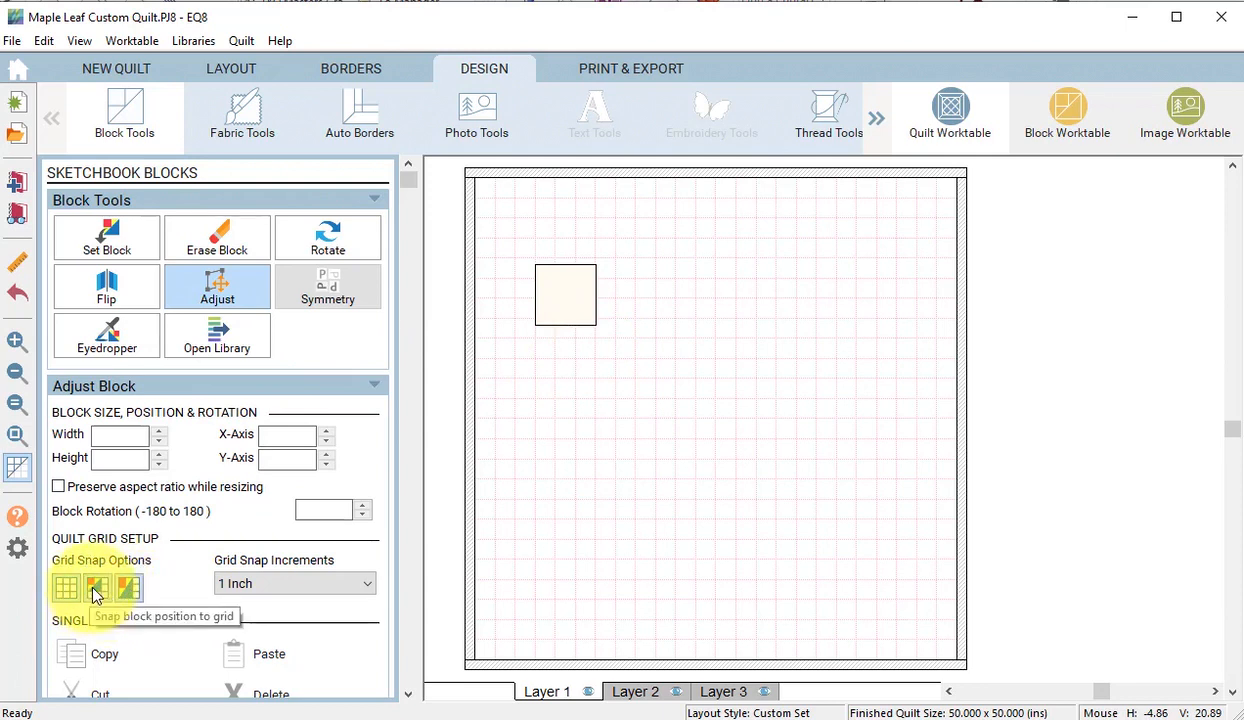
{"action": "left_click", "coordinate": [365, 586]}
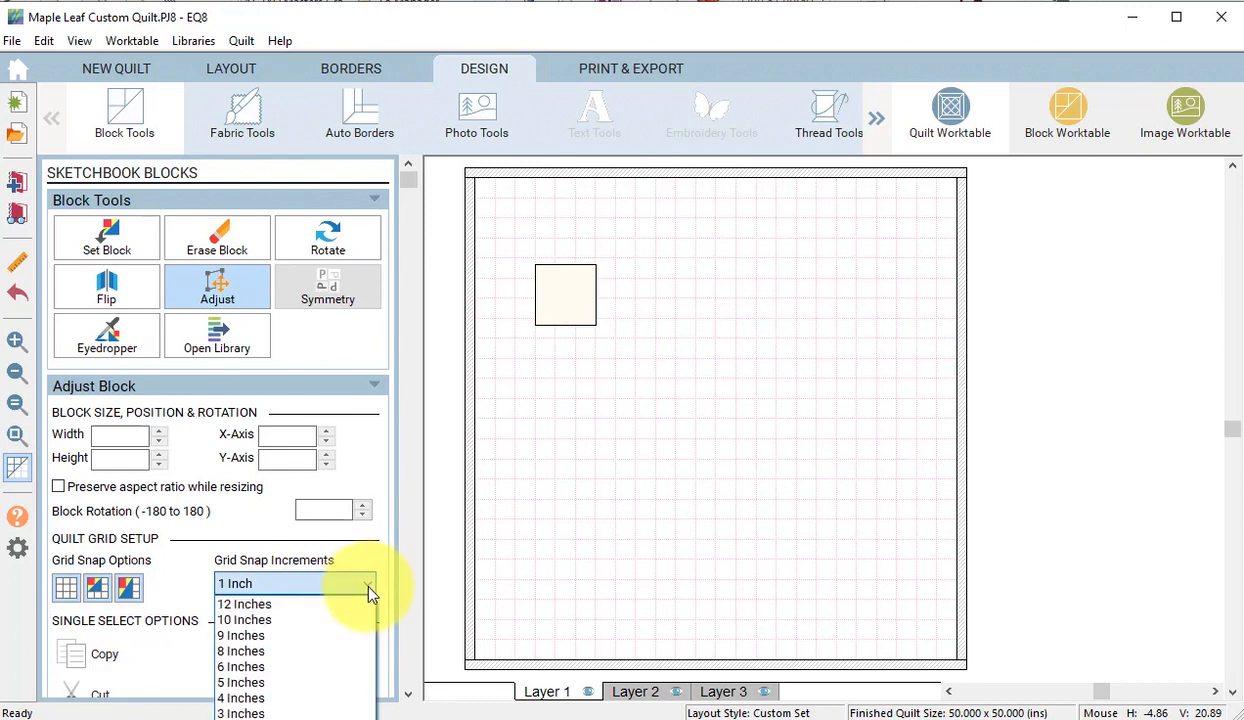
{"action": "left_click", "coordinate": [258, 712]}
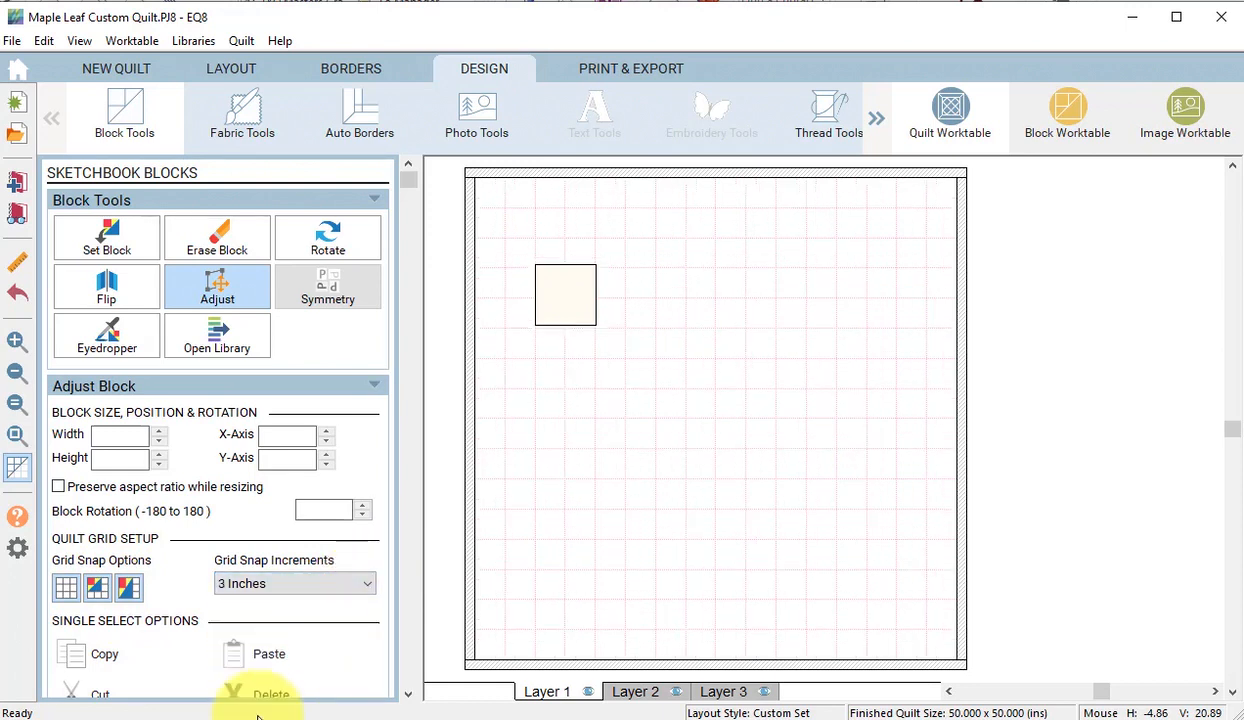
{"action": "left_click", "coordinate": [258, 712]}
Step: Move the plain block to the quilt's upper-left corner and paste a copy of it onto the empty area
{"action": "left_click", "coordinate": [562, 315]}
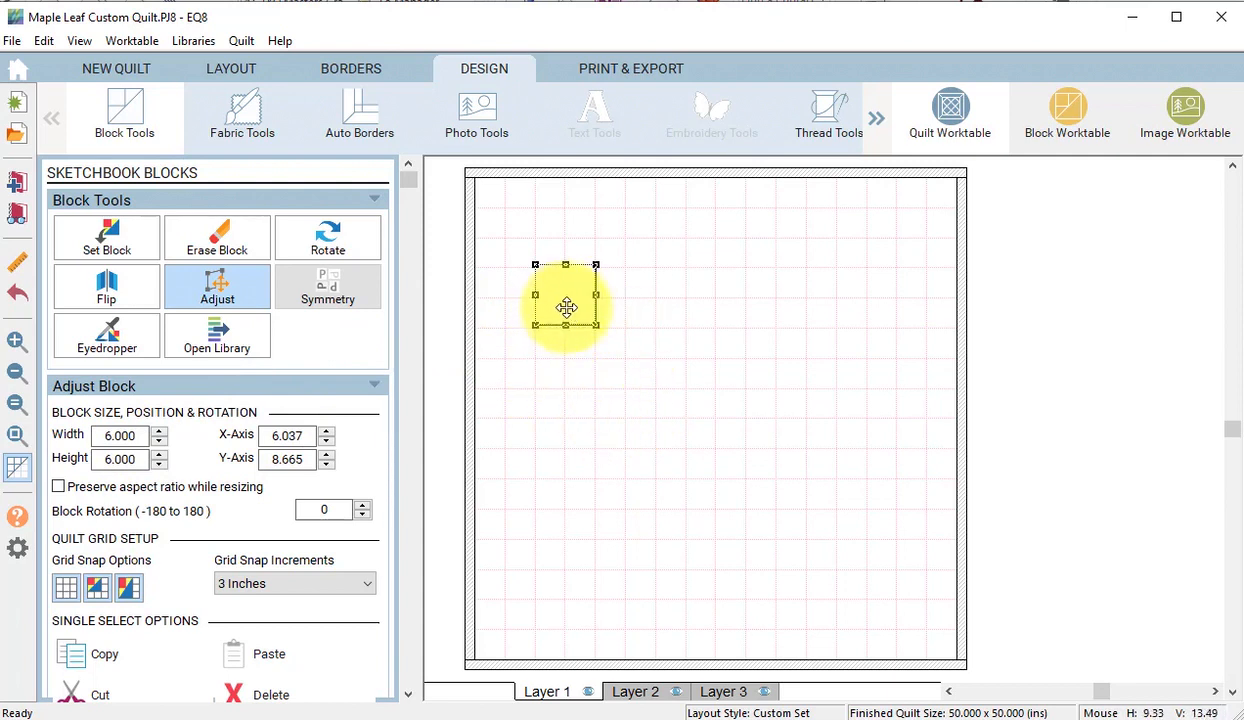
{"action": "left_click_drag", "start_coordinate": [572, 298], "coordinate": [513, 216]}
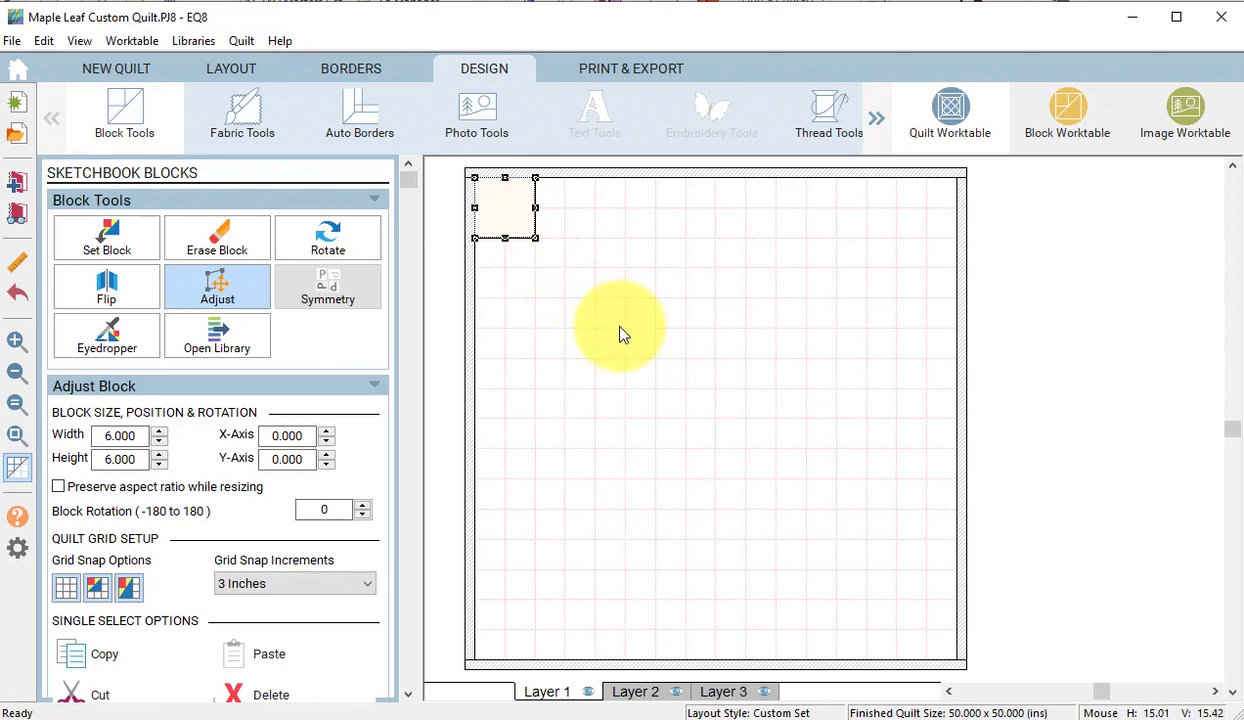
{"action": "left_click", "coordinate": [106, 655]}
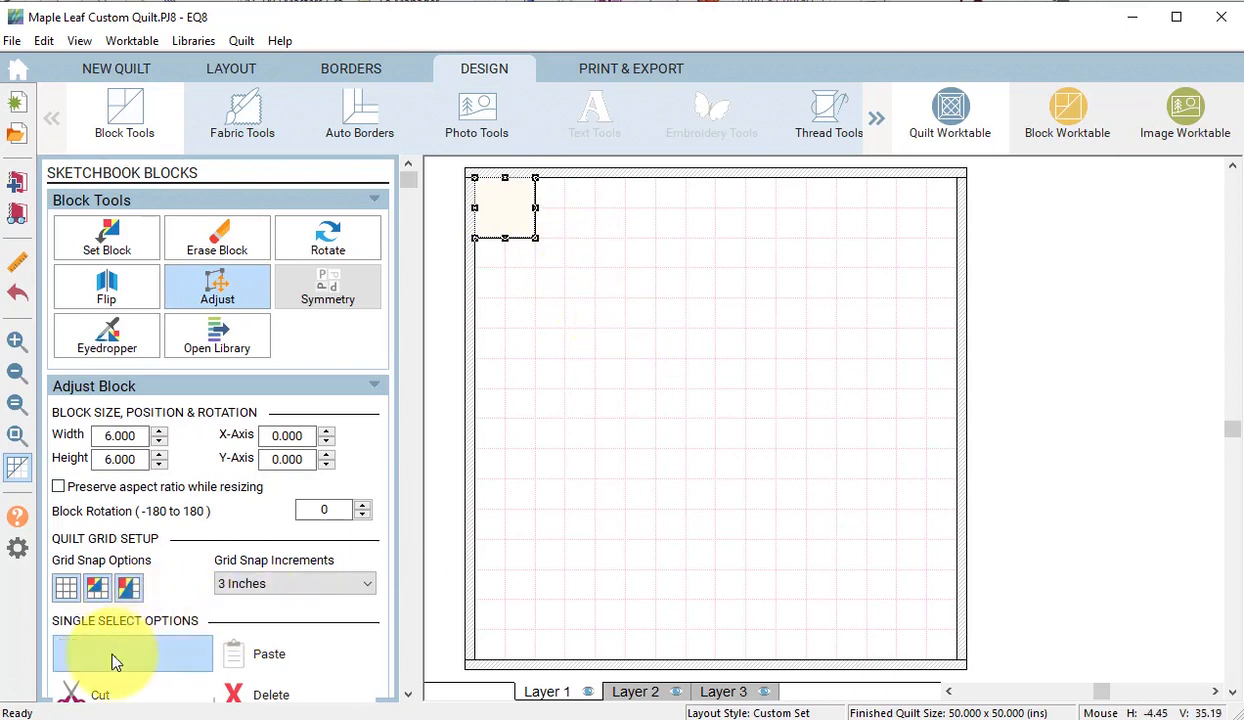
{"action": "left_click", "coordinate": [272, 663]}
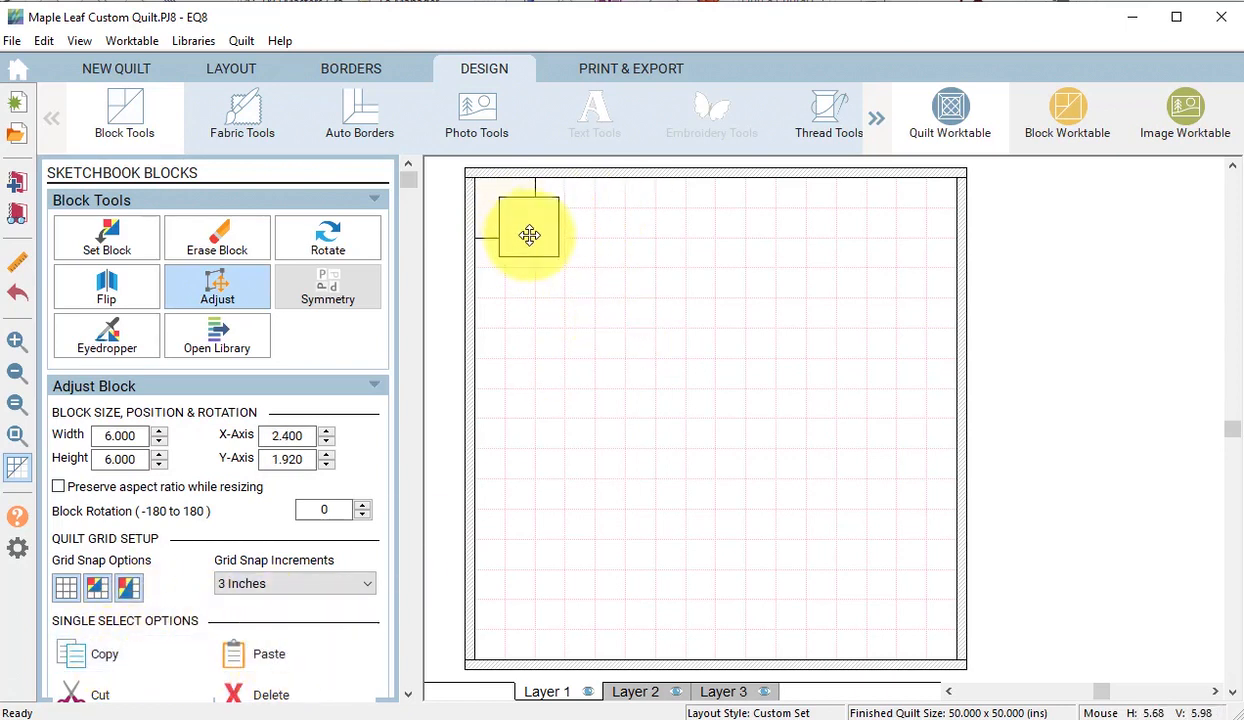
{"action": "left_click_drag", "start_coordinate": [529, 235], "coordinate": [685, 328]}
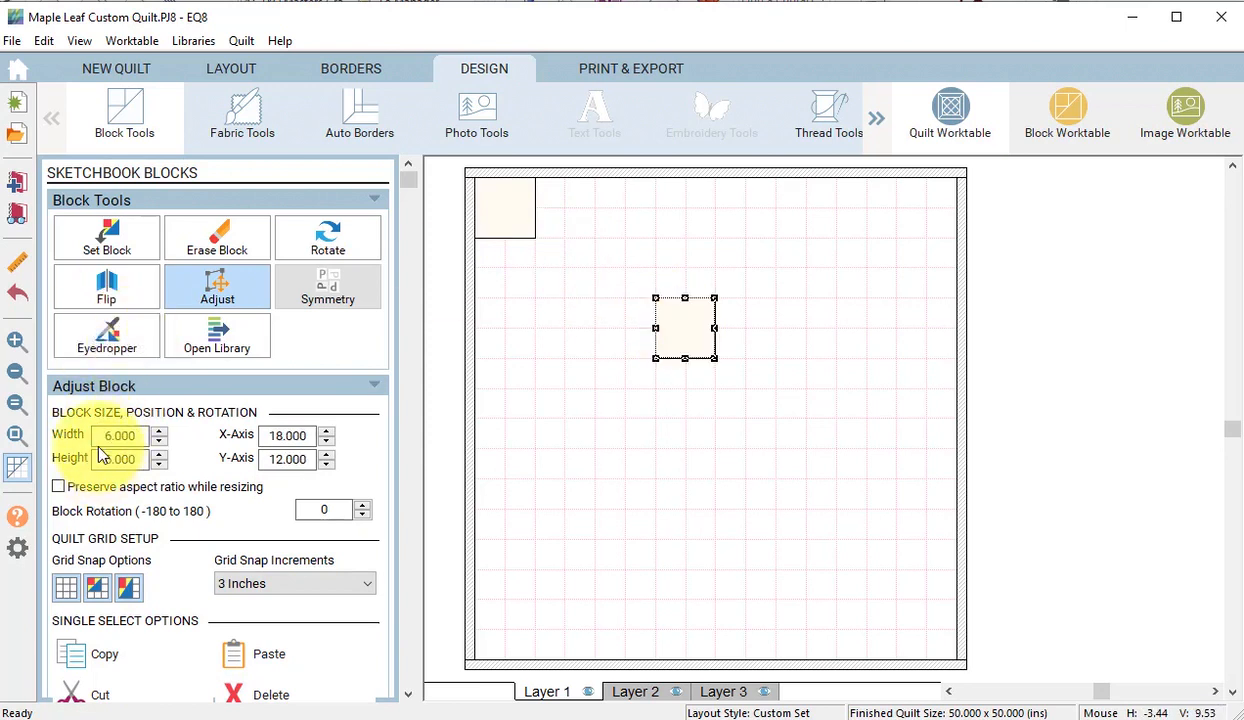
Step: Resize the copy to 3 × 3 inches and place it at X 6, Y 0, beside the 6-inch block
{"action": "left_click_drag", "start_coordinate": [102, 437], "coordinate": [353, 454]}
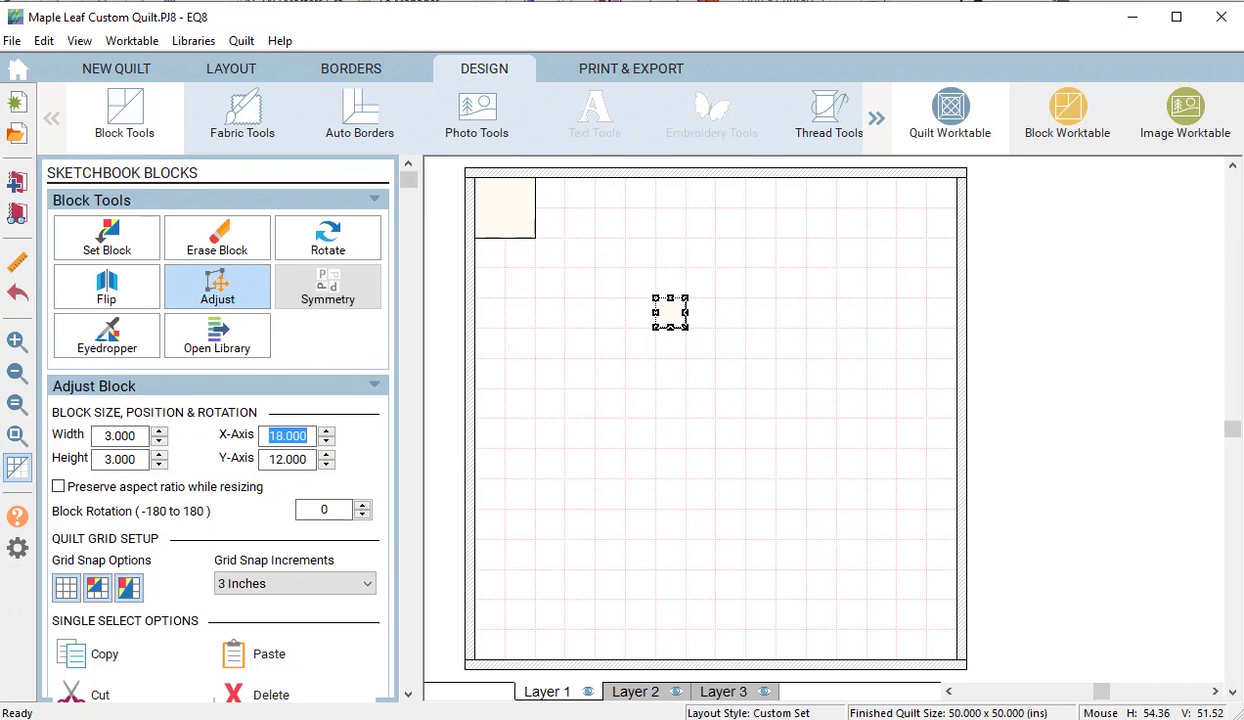
{"action": "left_click", "coordinate": [691, 405]}
{"action": "left_click", "coordinate": [669, 311]}
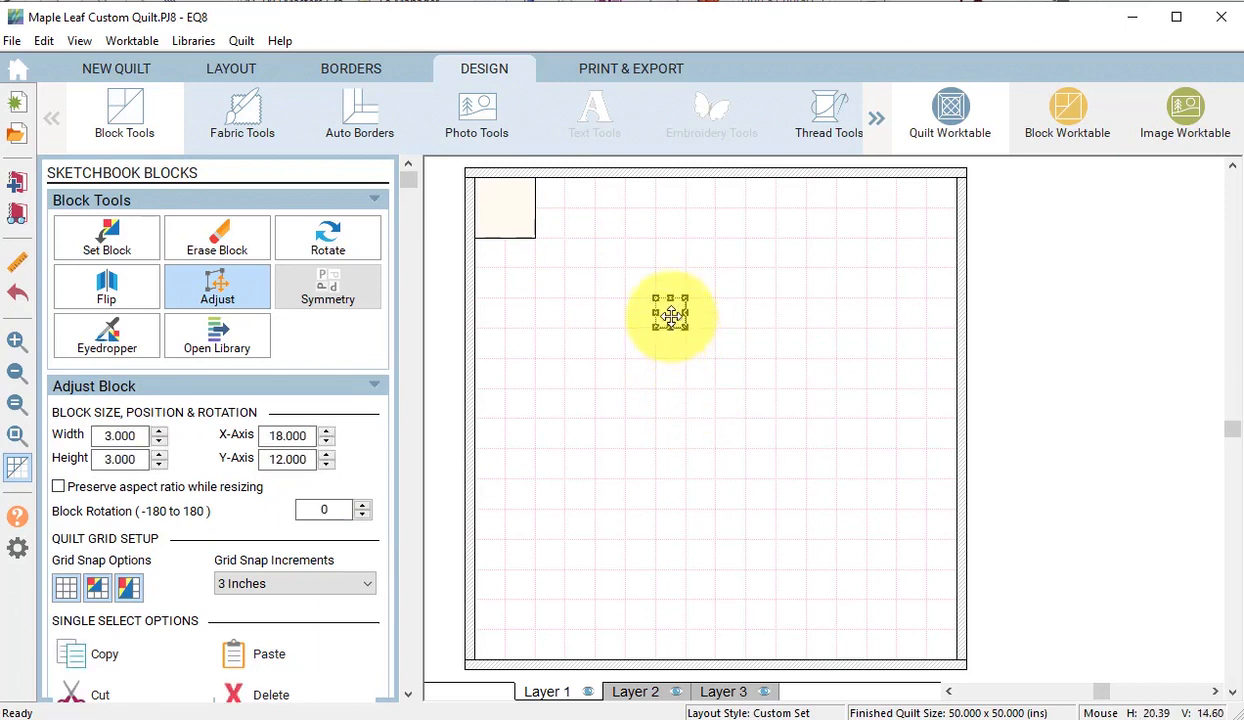
{"action": "left_click_drag", "start_coordinate": [670, 312], "coordinate": [557, 198]}
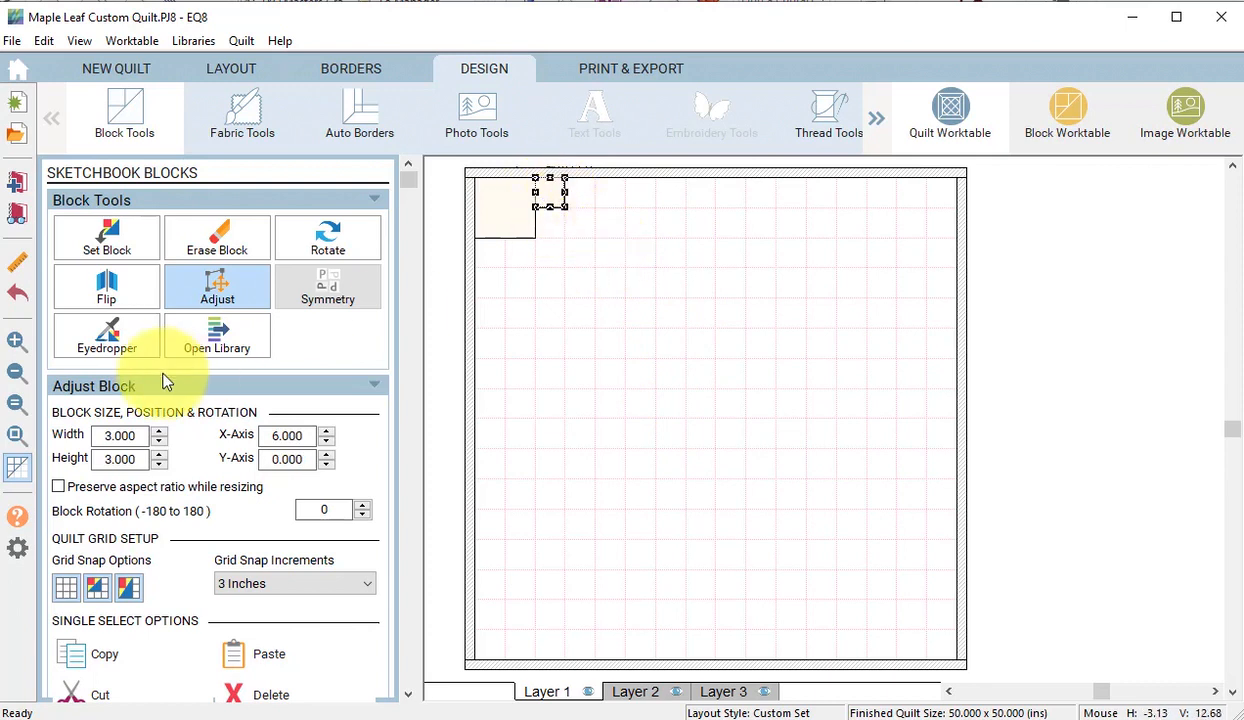
Step: Paste three copies of the 3-inch block to complete a two-by-two group beside the 6-inch block
{"action": "left_click", "coordinate": [16, 341]}
{"action": "left_click_drag", "start_coordinate": [665, 411], "coordinate": [470, 156]}
{"action": "left_click", "coordinate": [766, 388]}
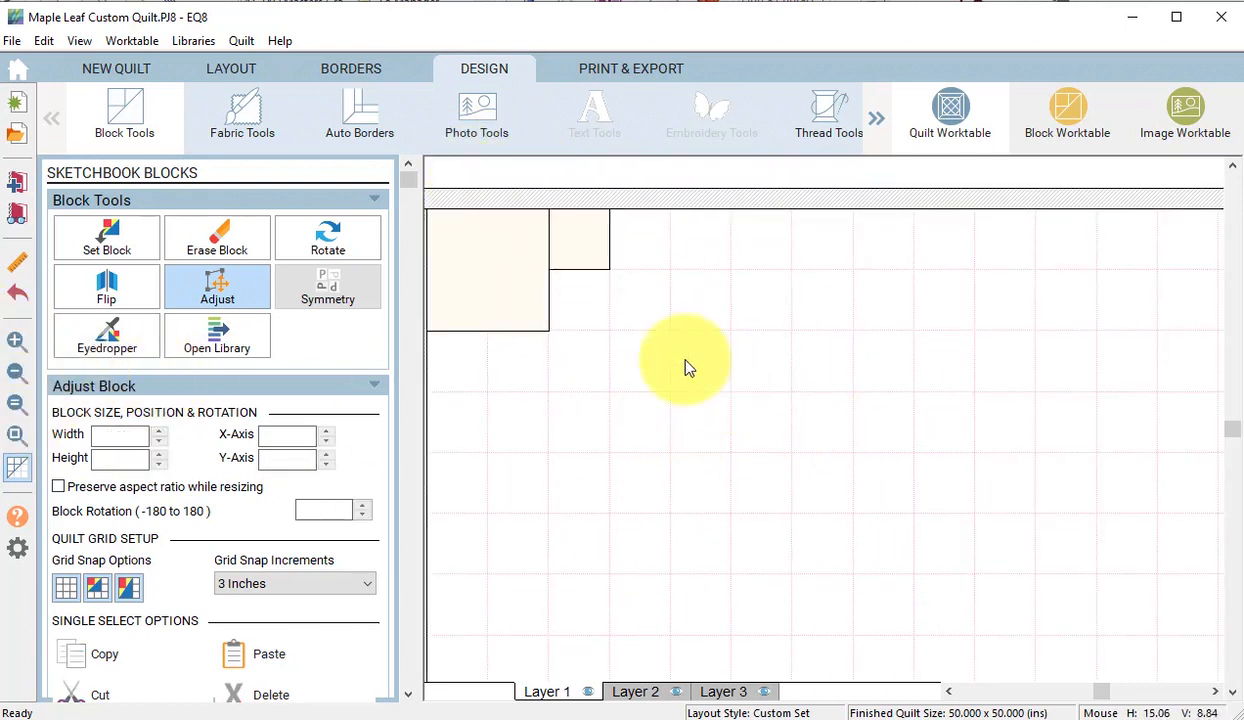
{"action": "left_click", "coordinate": [602, 265]}
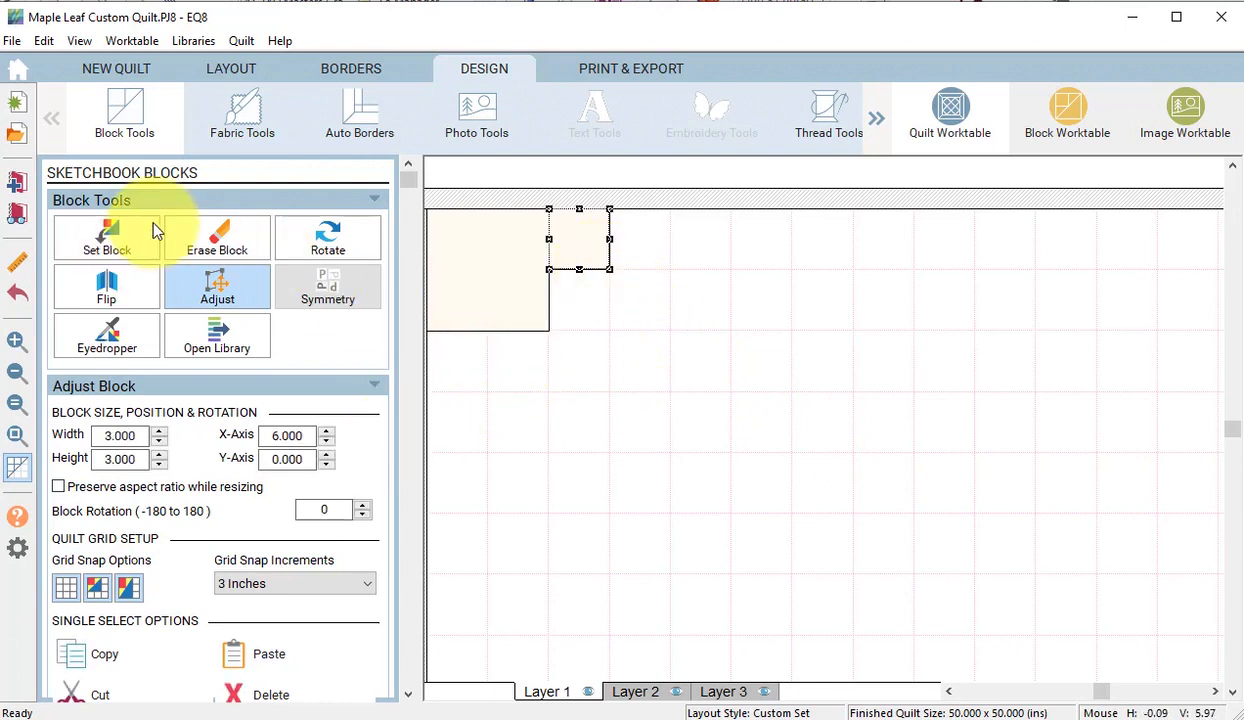
{"action": "left_click", "coordinate": [240, 655]}
{"action": "left_click_drag", "start_coordinate": [621, 272], "coordinate": [638, 243]}
{"action": "left_click", "coordinate": [265, 652]}
{"action": "left_click", "coordinate": [265, 652]}
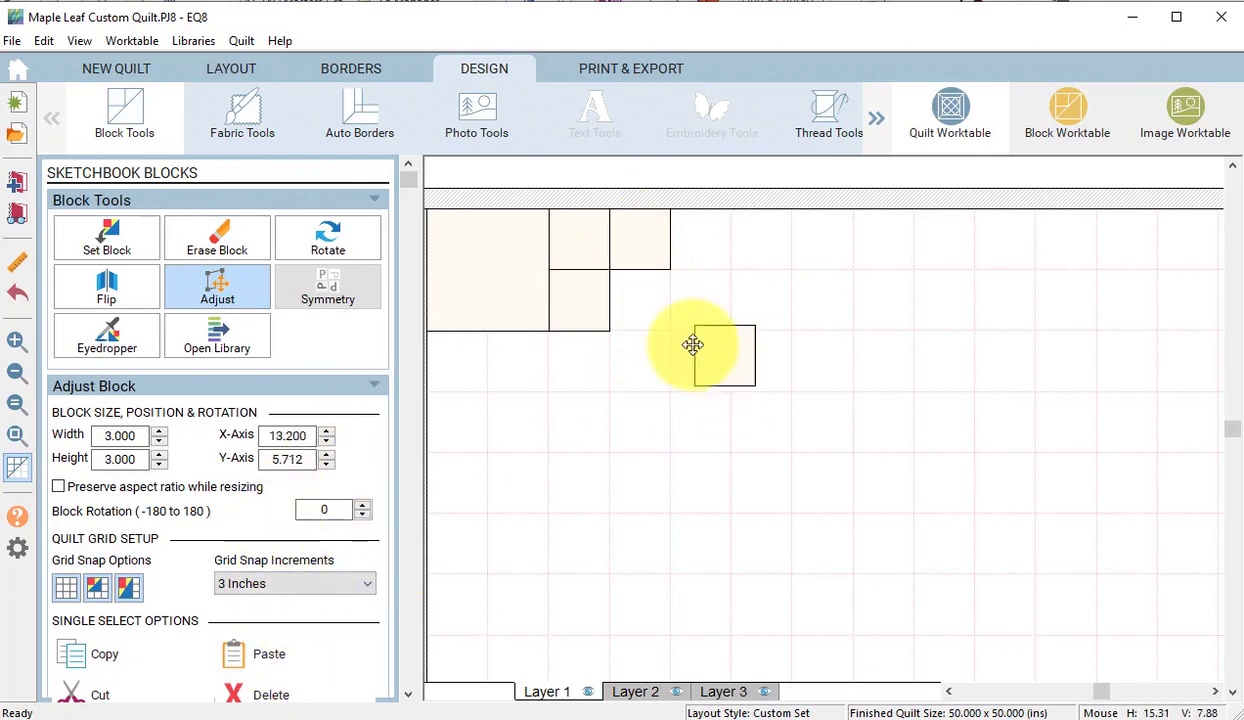
{"action": "left_click_drag", "start_coordinate": [693, 345], "coordinate": [639, 325]}
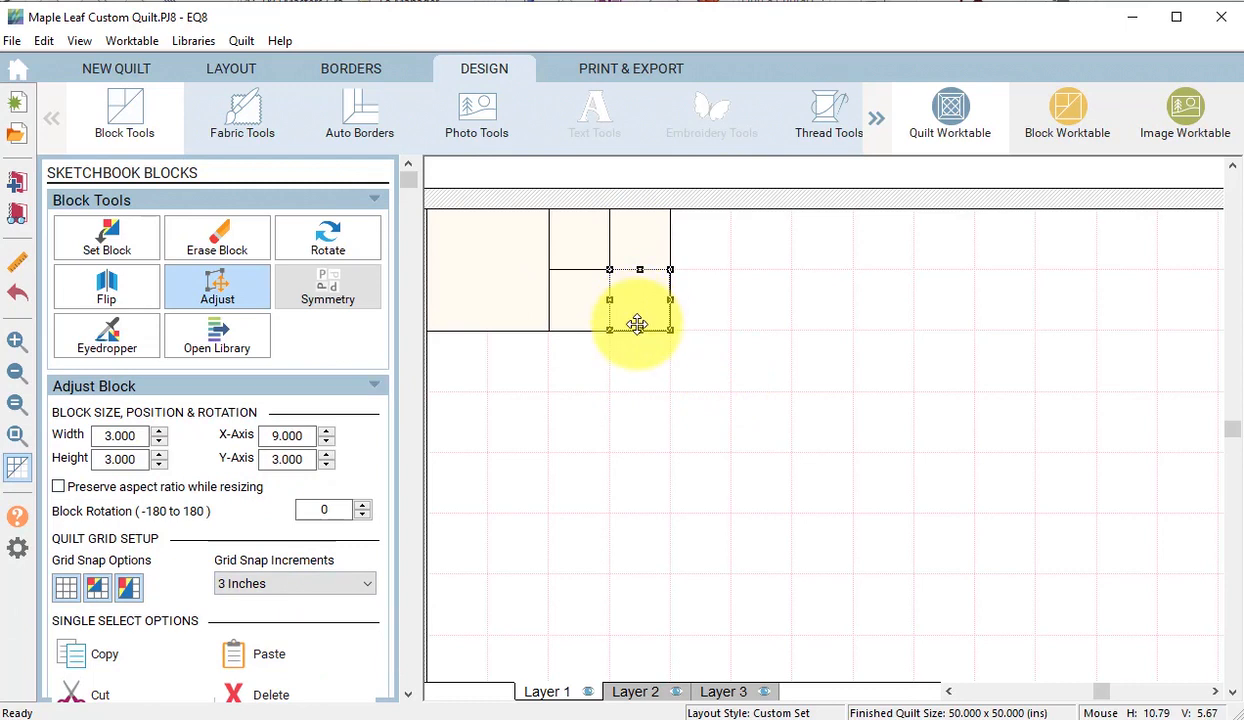
Step: Paste another 3-inch block, set its height to 1 inch, and place it at X 0, Y 6 under the large block
{"action": "left_click", "coordinate": [285, 654]}
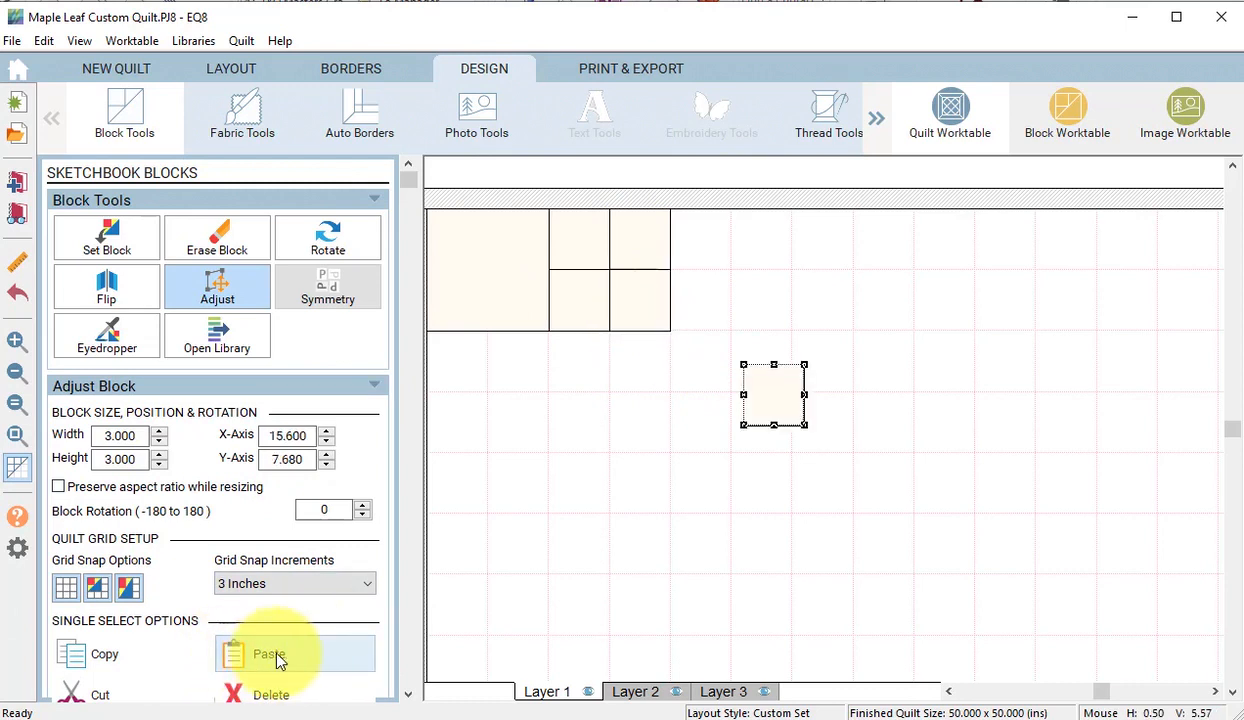
{"action": "double_click", "coordinate": [97, 459]}
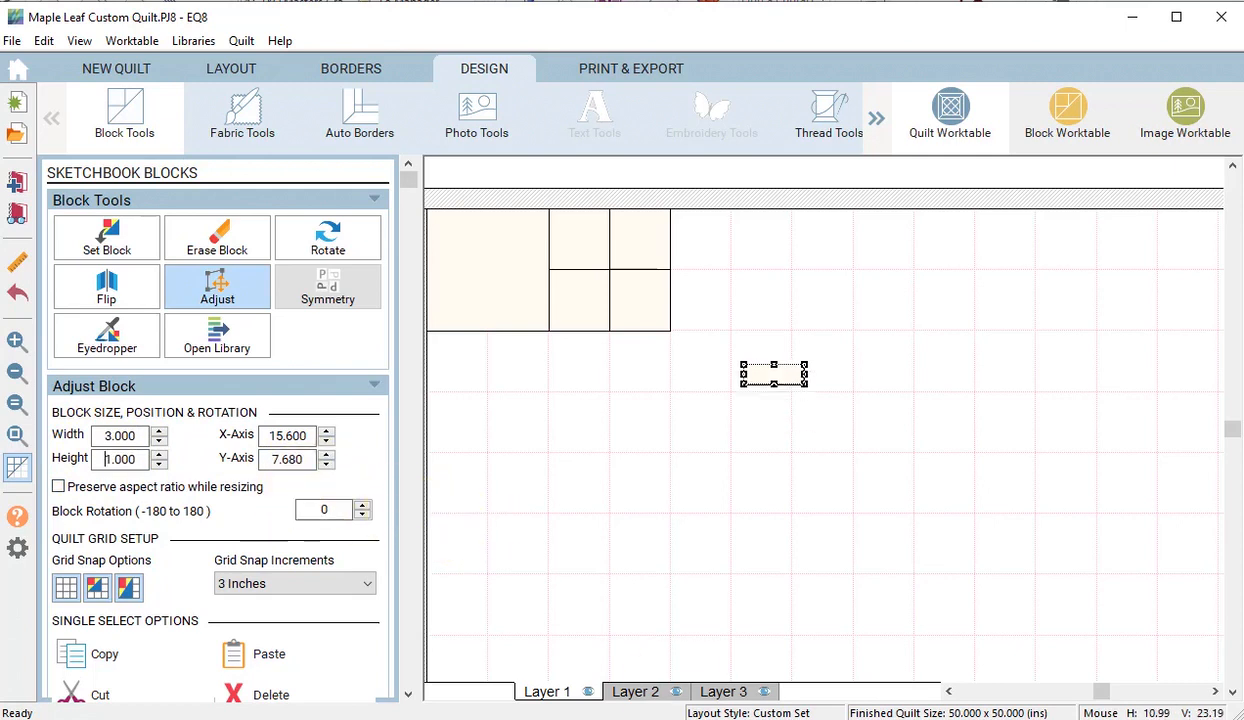
{"action": "left_click_drag", "start_coordinate": [774, 374], "coordinate": [458, 343]}
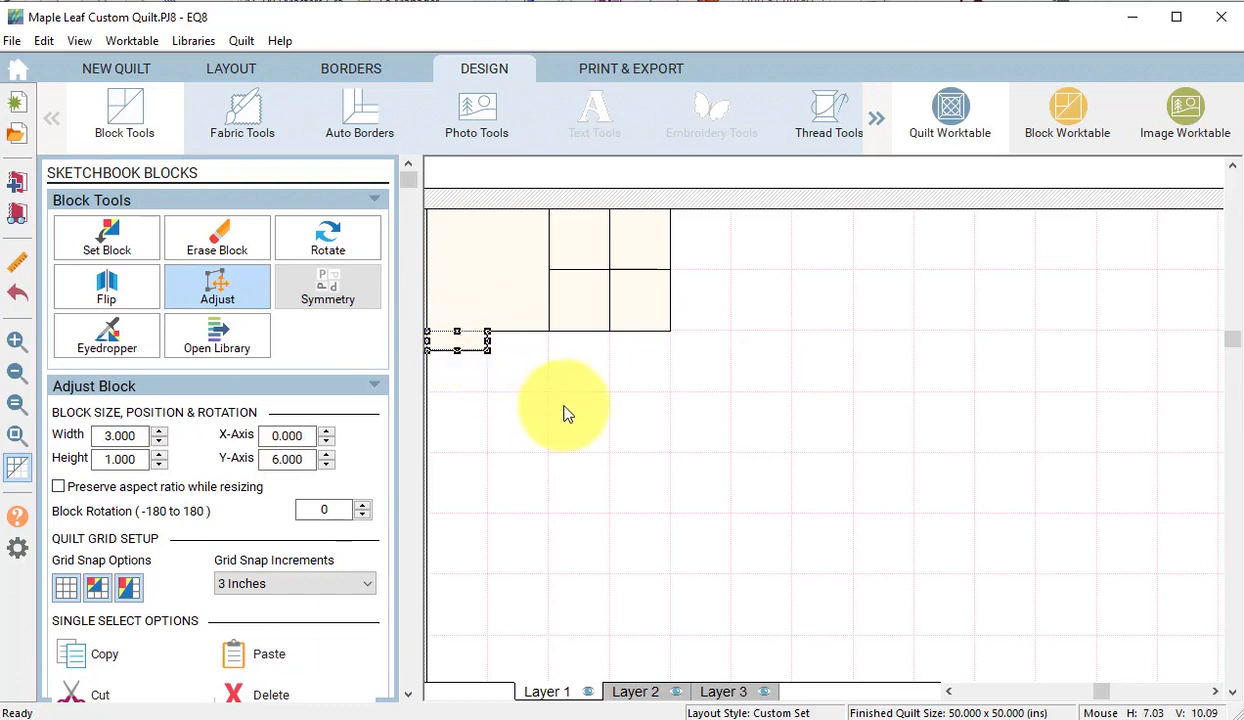
Step: Paste a 3-inch block, set the grid snap increments to 1 inch, and place the block at X 0, Y 7
{"action": "left_click", "coordinate": [655, 325]}
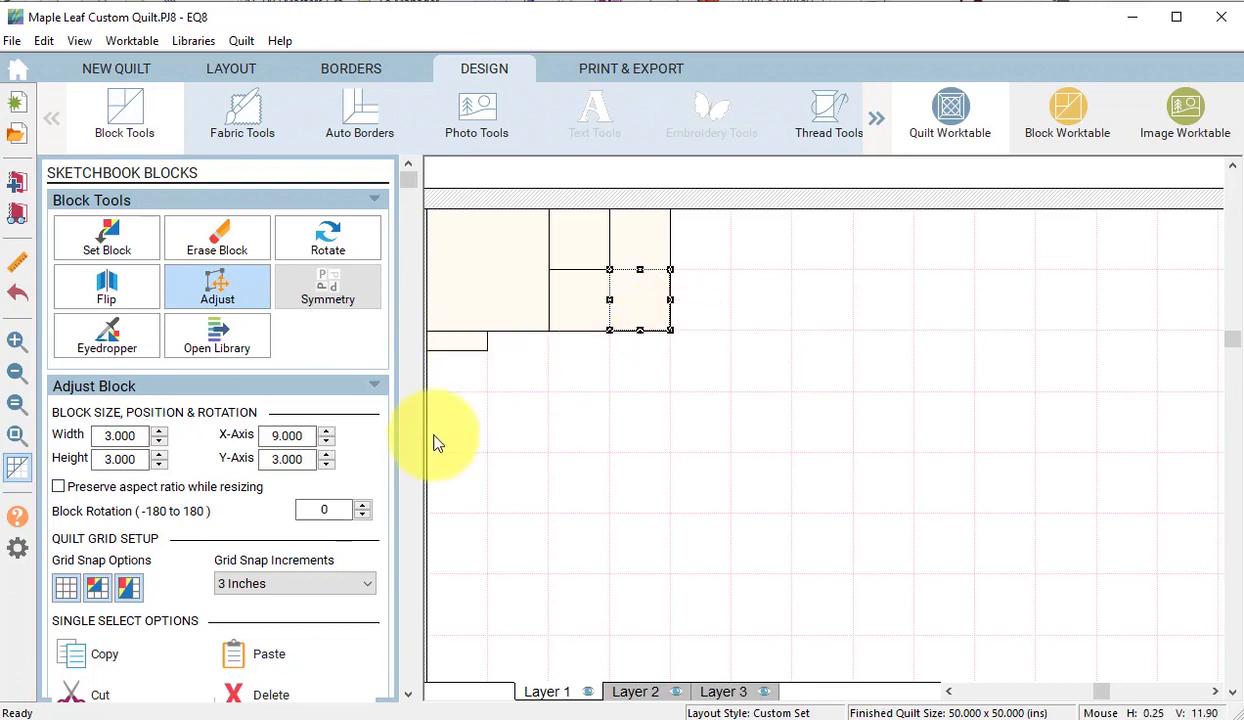
{"action": "left_click", "coordinate": [265, 652]}
{"action": "left_click_drag", "start_coordinate": [825, 444], "coordinate": [564, 436]}
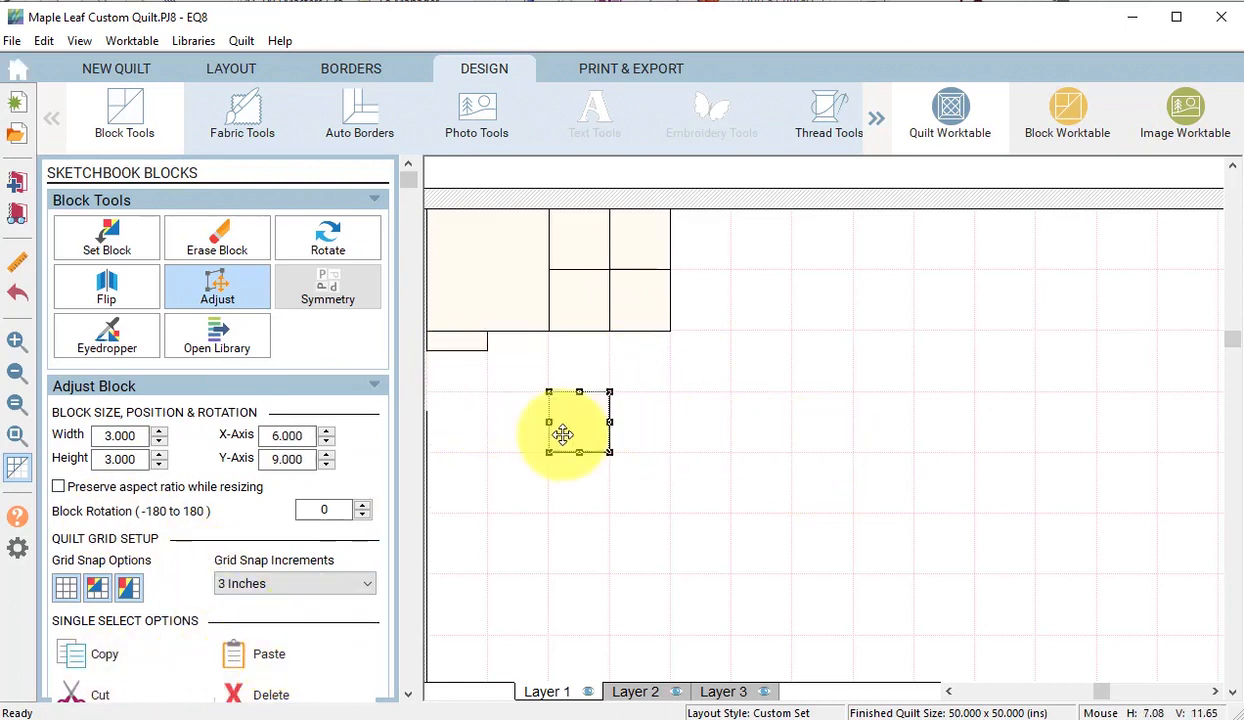
{"action": "left_click", "coordinate": [368, 584]}
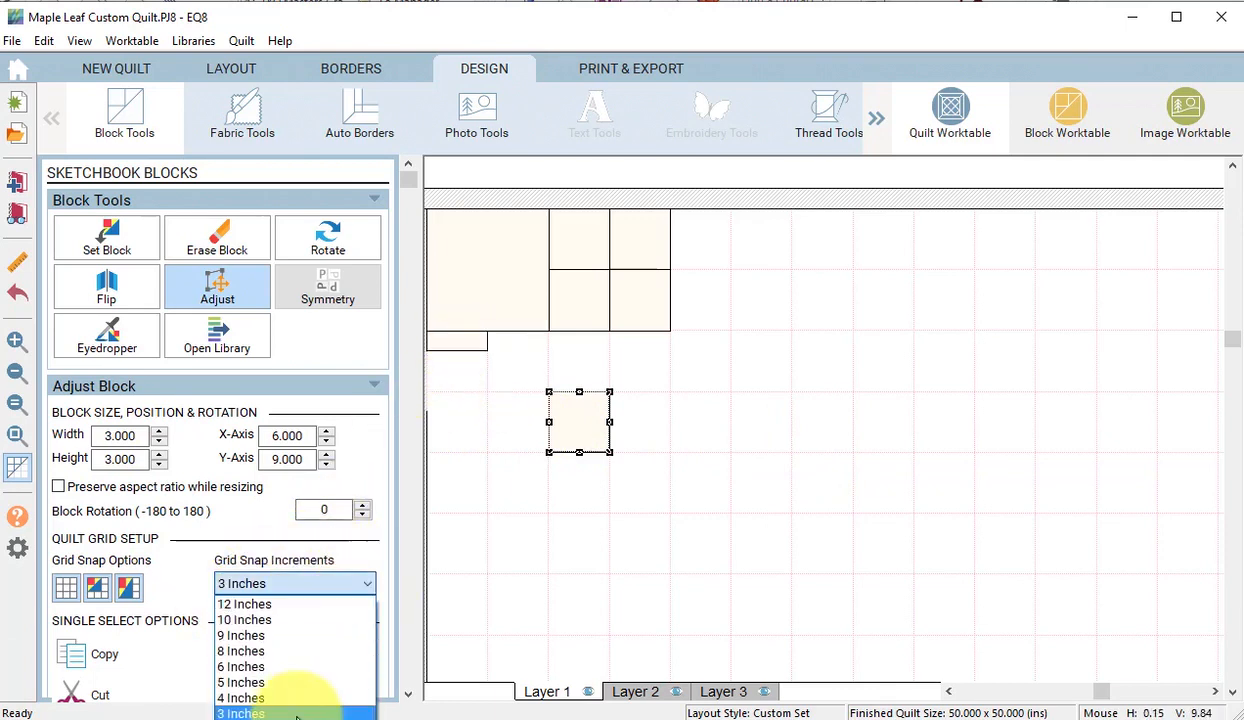
{"action": "left_click", "coordinate": [262, 708]}
{"action": "left_click_drag", "start_coordinate": [589, 425], "coordinate": [459, 385]}
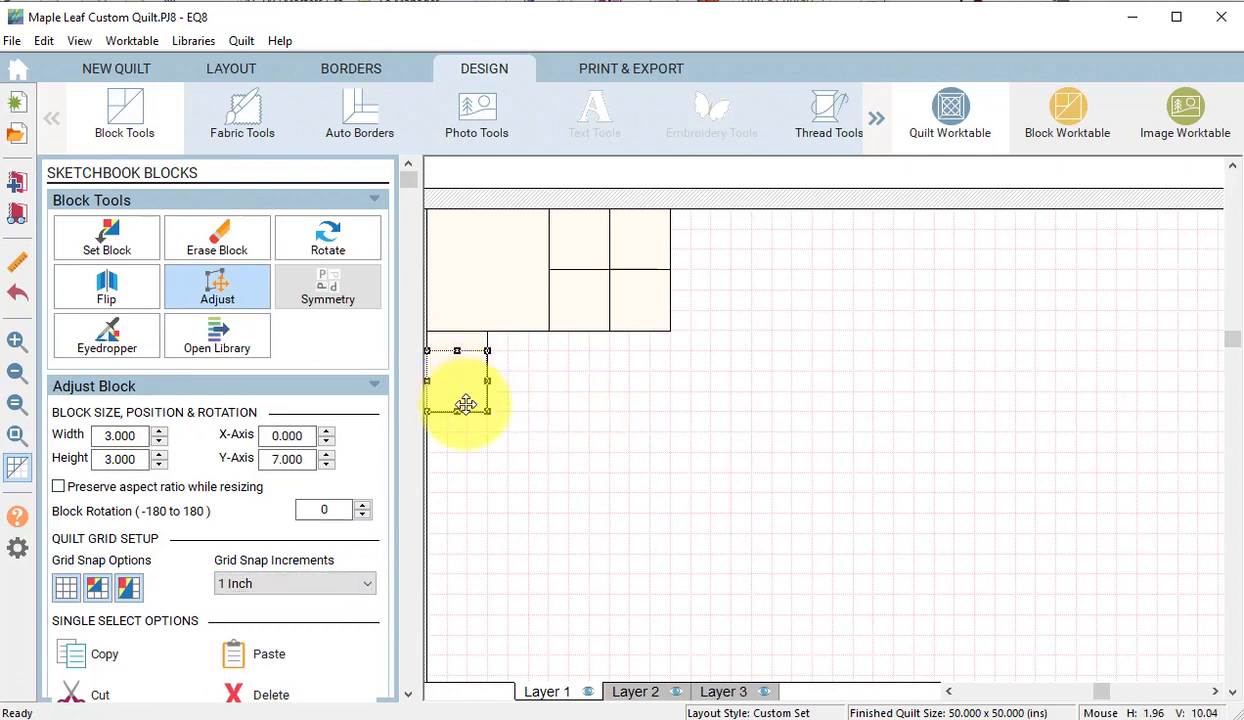
Step: Copy the 1-inch-high strip, set the copy's height to 2 inches, and fit it directly beneath the 3-inch block in the first column
{"action": "left_click", "coordinate": [458, 342]}
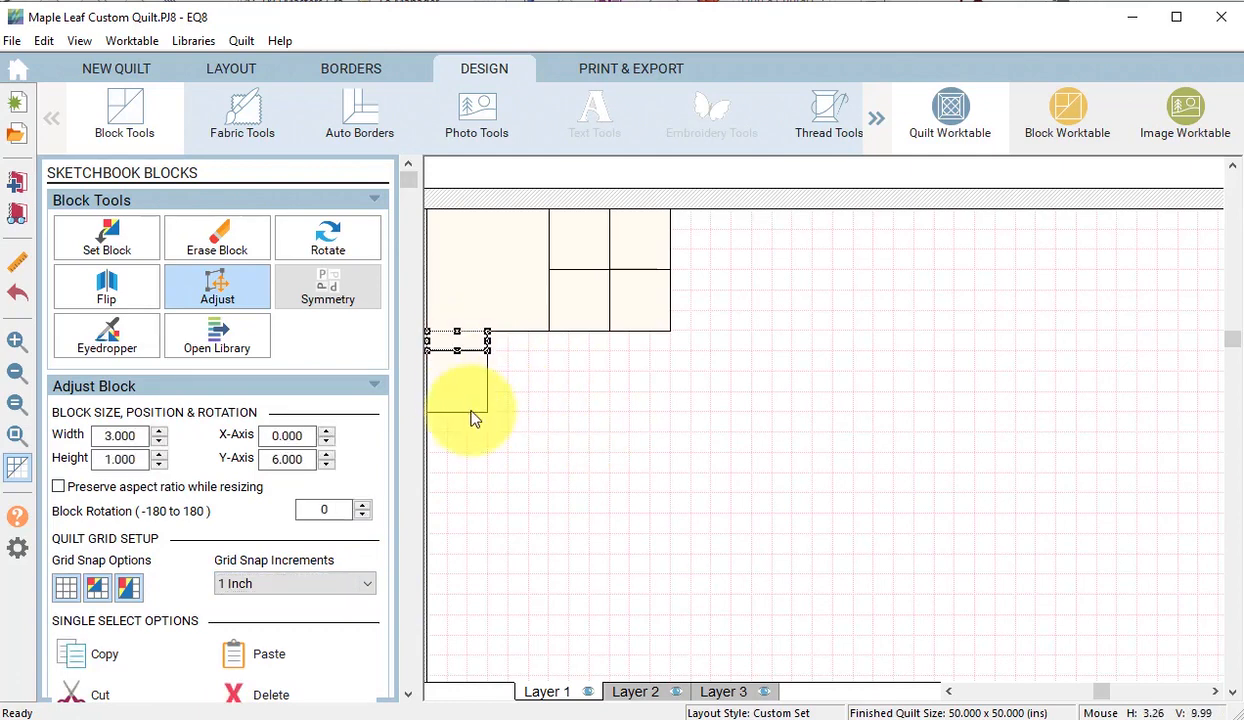
{"action": "left_click", "coordinate": [105, 655]}
{"action": "left_click", "coordinate": [268, 654]}
{"action": "left_click_drag", "start_coordinate": [504, 380], "coordinate": [462, 462]}
{"action": "double_click", "coordinate": [105, 459]}
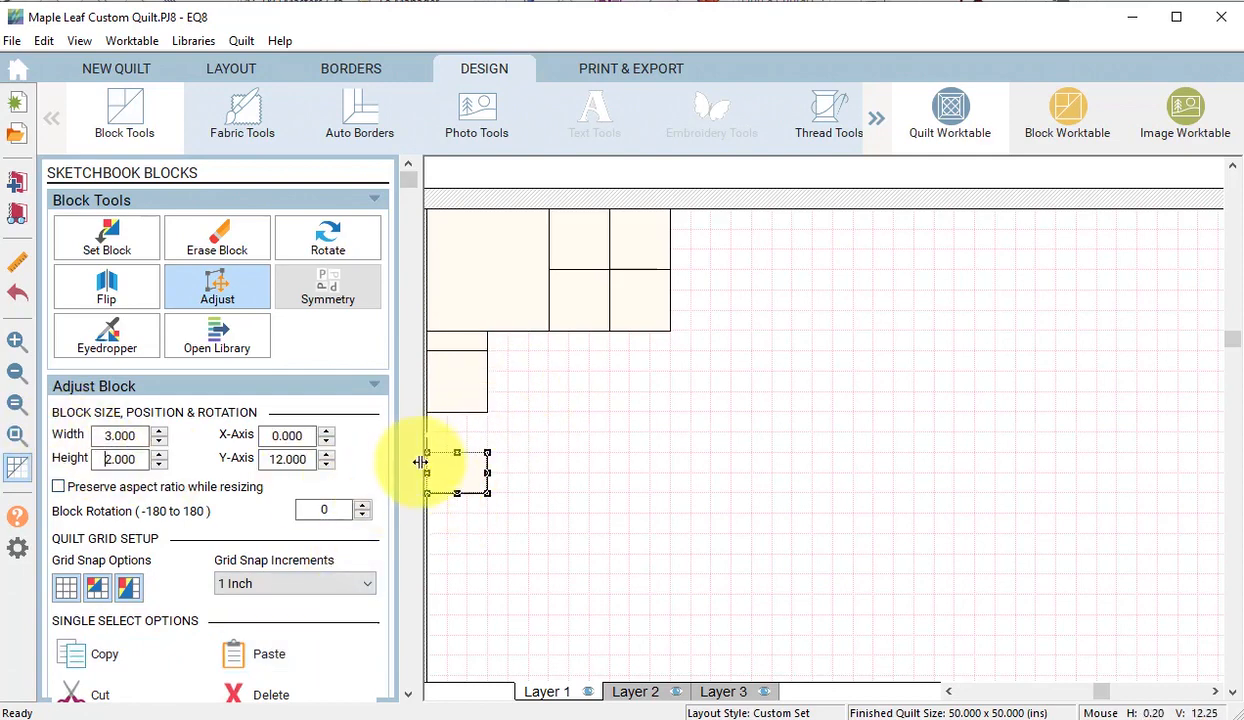
{"action": "left_click_drag", "start_coordinate": [461, 472], "coordinate": [467, 432]}
{"action": "left_click", "coordinate": [639, 424]}
Step: Copy the 6-inch corner block and place the copy beside the stacked column of small blocks
{"action": "left_click", "coordinate": [489, 292]}
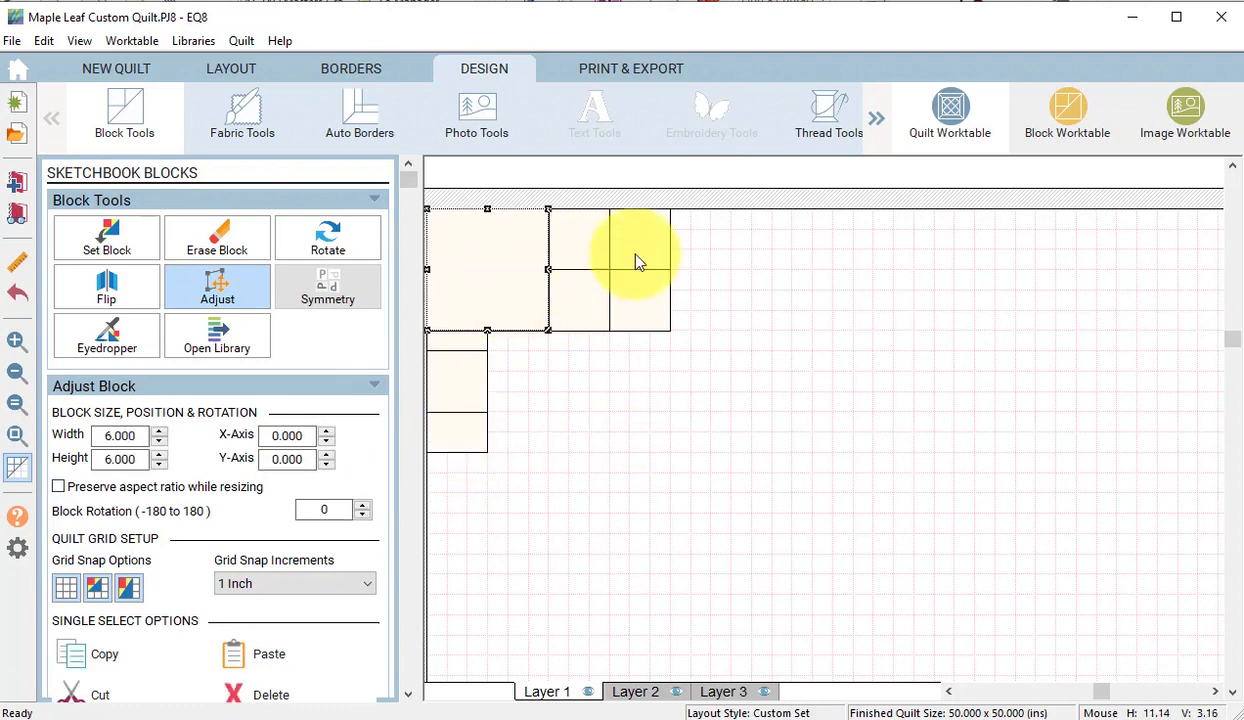
{"action": "left_click", "coordinate": [137, 652]}
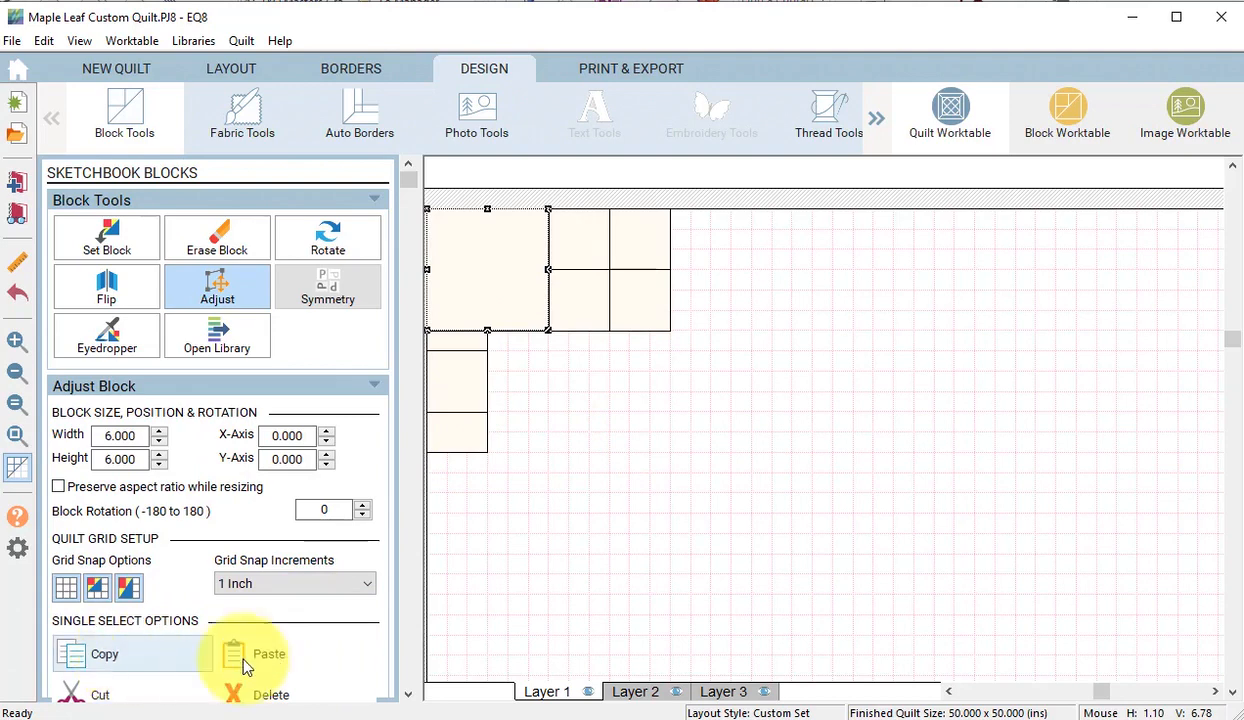
{"action": "left_click", "coordinate": [245, 665]}
{"action": "left_click_drag", "start_coordinate": [490, 283], "coordinate": [557, 399]}
Step: Copy a 3-inch block and stack two copies along the outer edge of the second 6-inch block, down to X 9, Y 9
{"action": "left_click", "coordinate": [640, 302]}
{"action": "left_click", "coordinate": [118, 656]}
{"action": "left_click", "coordinate": [264, 660]}
{"action": "left_click_drag", "start_coordinate": [640, 315], "coordinate": [650, 364]}
{"action": "left_click", "coordinate": [340, 650]}
{"action": "left_click_drag", "start_coordinate": [725, 361], "coordinate": [640, 418]}
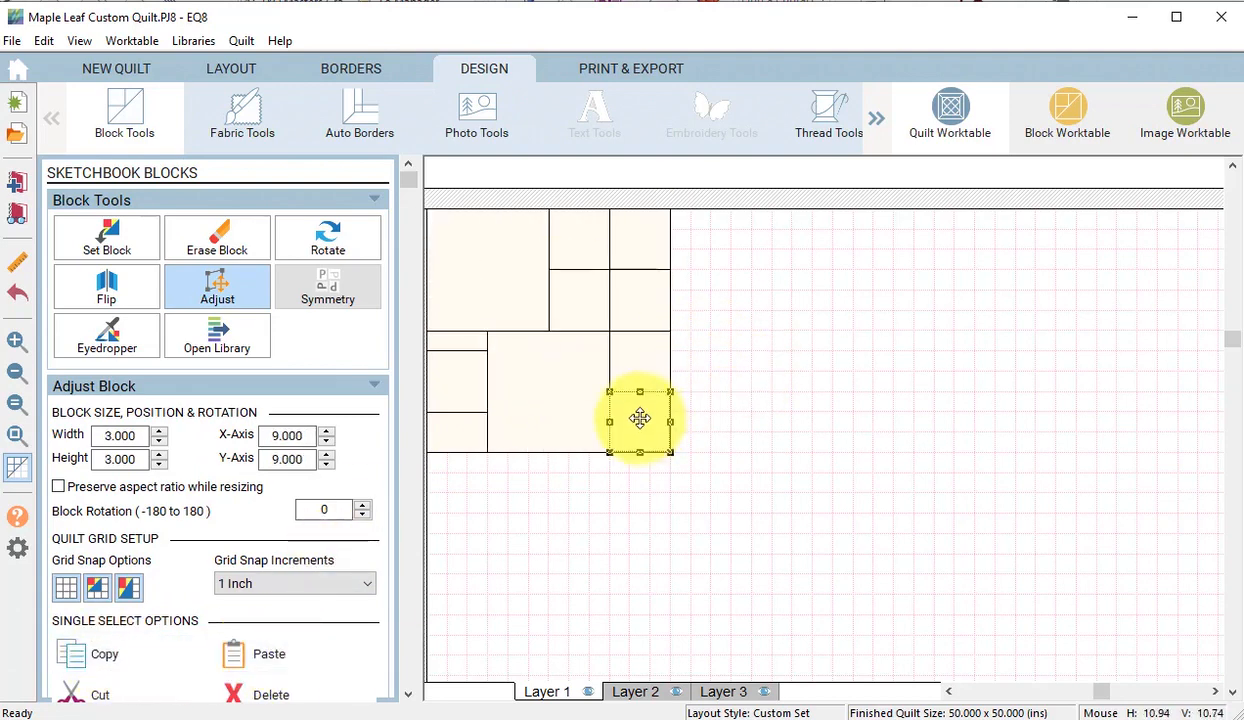
Step: Paste four 3-inch blocks as a two-by-two group below the first column, starting at X 0, Y 12
{"action": "left_click", "coordinate": [269, 653]}
{"action": "left_click_drag", "start_coordinate": [766, 400], "coordinate": [455, 472]}
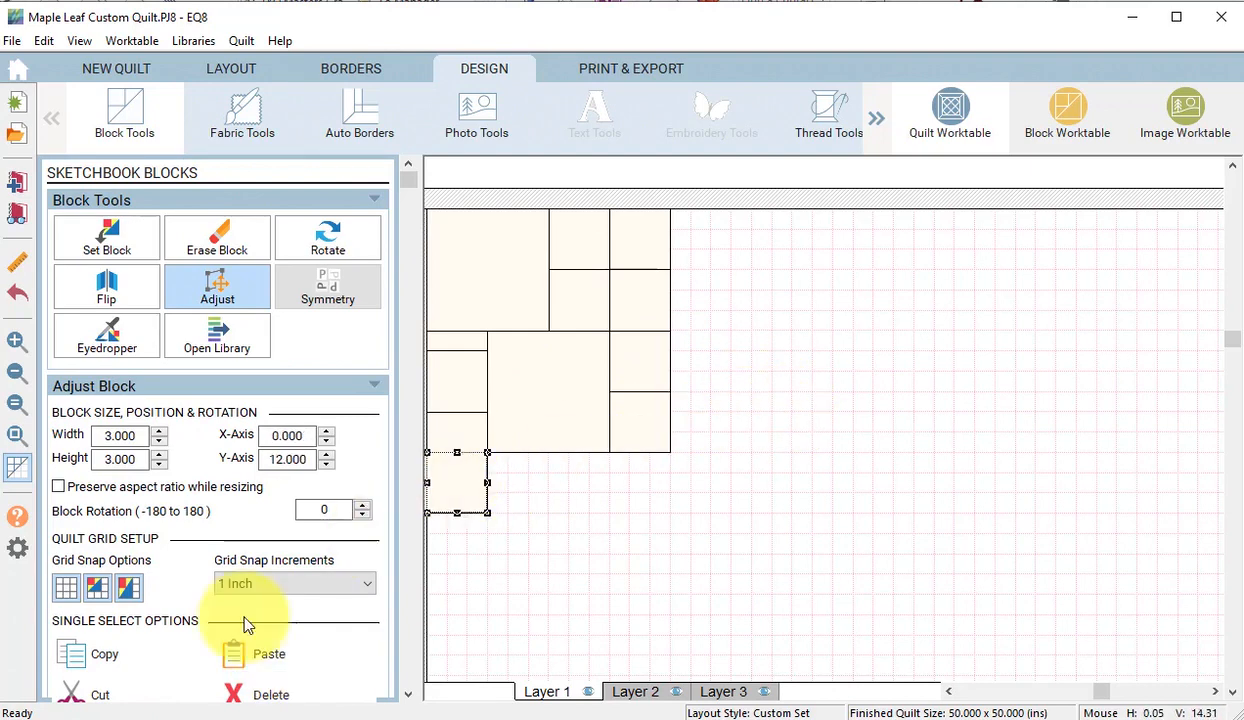
{"action": "left_click", "coordinate": [269, 653]}
{"action": "left_click_drag", "start_coordinate": [812, 440], "coordinate": [518, 545]}
{"action": "left_click", "coordinate": [269, 653]}
{"action": "left_click", "coordinate": [269, 653]}
Step: Copy the middle 6-inch block and place the copy beside the lower two-by-two group, completing the leaf layout
{"action": "left_click", "coordinate": [566, 405]}
{"action": "left_click", "coordinate": [228, 655]}
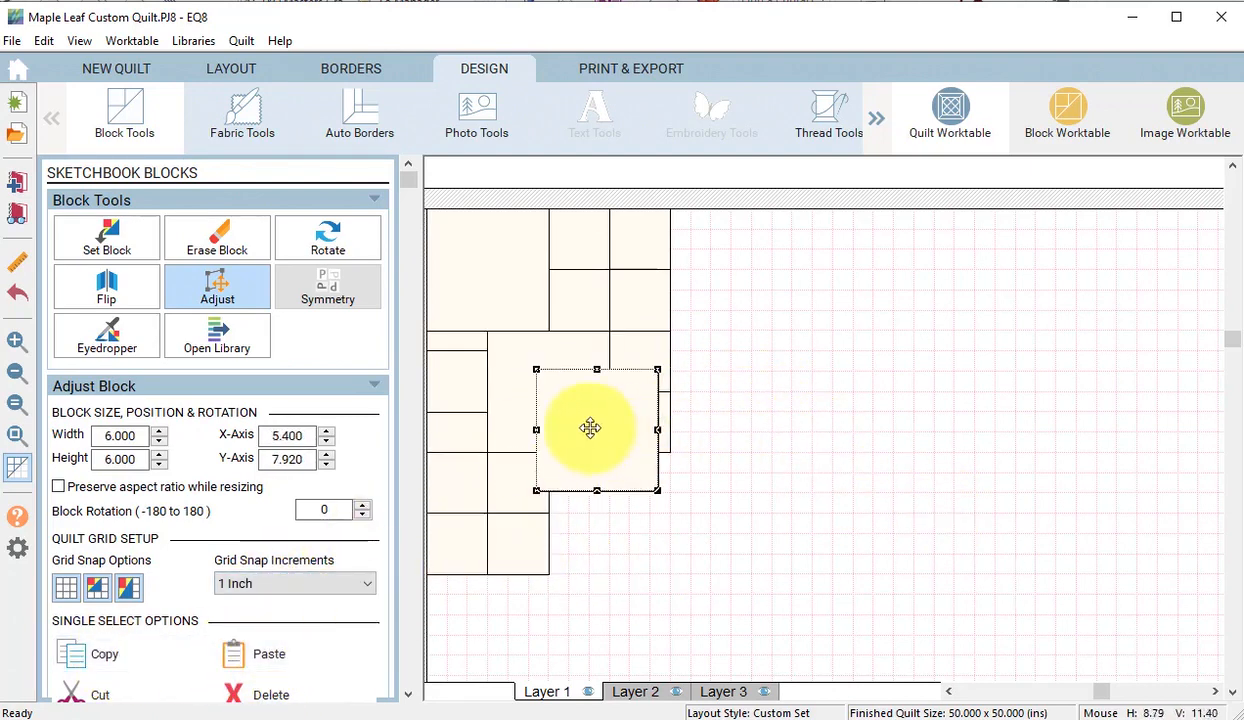
{"action": "left_click_drag", "start_coordinate": [589, 425], "coordinate": [605, 512]}
{"action": "left_click", "coordinate": [877, 500]}
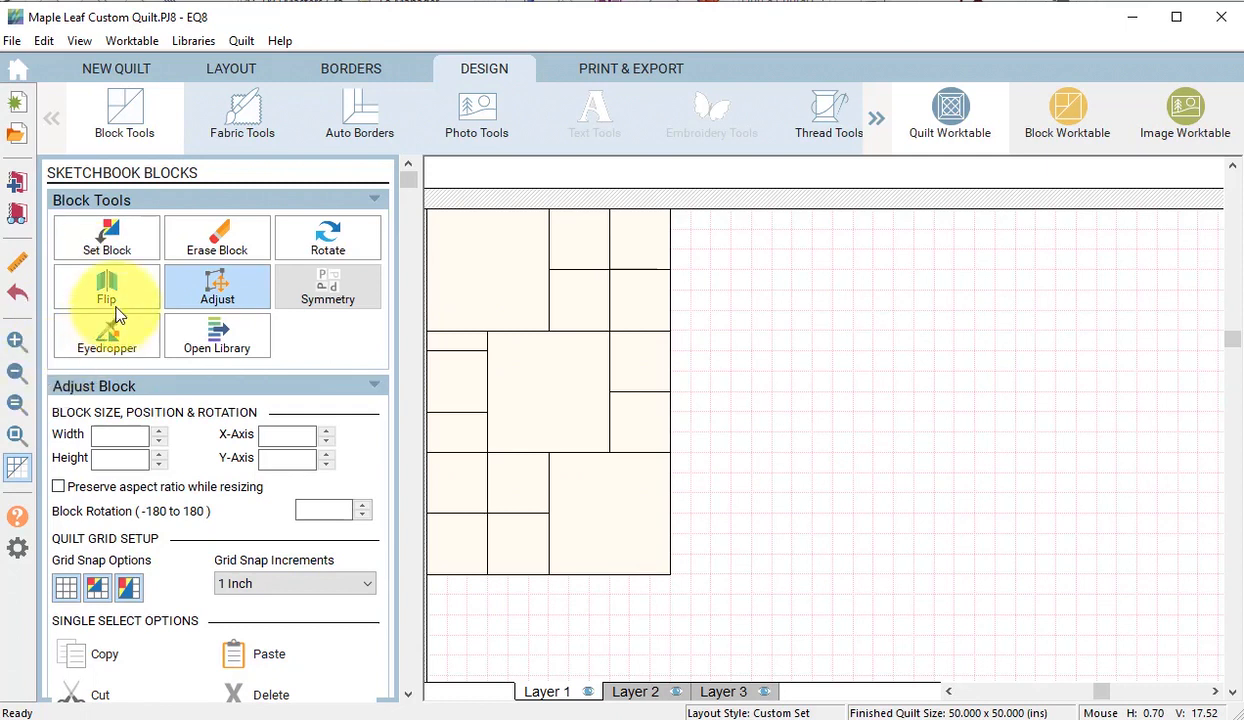
Step: Measure the overall width and height of the assembled block layout with the Tape Measure
{"action": "left_click", "coordinate": [19, 265]}
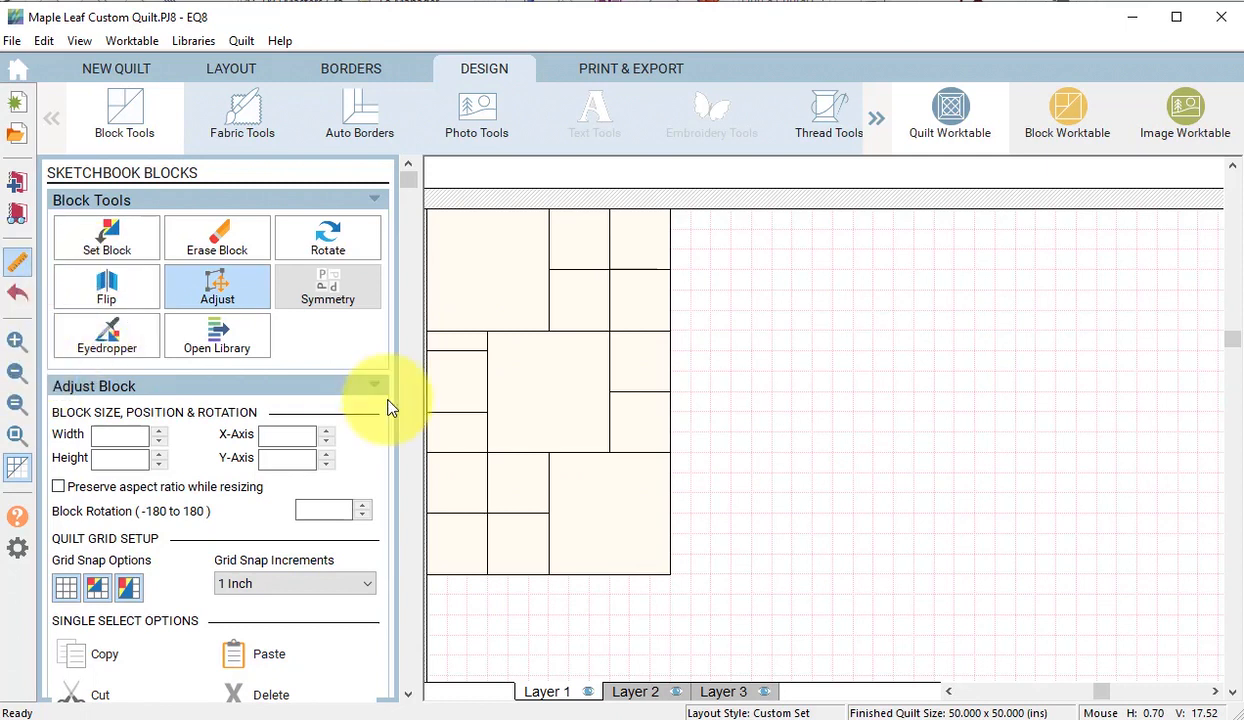
{"action": "left_click_drag", "start_coordinate": [427, 388], "coordinate": [670, 389]}
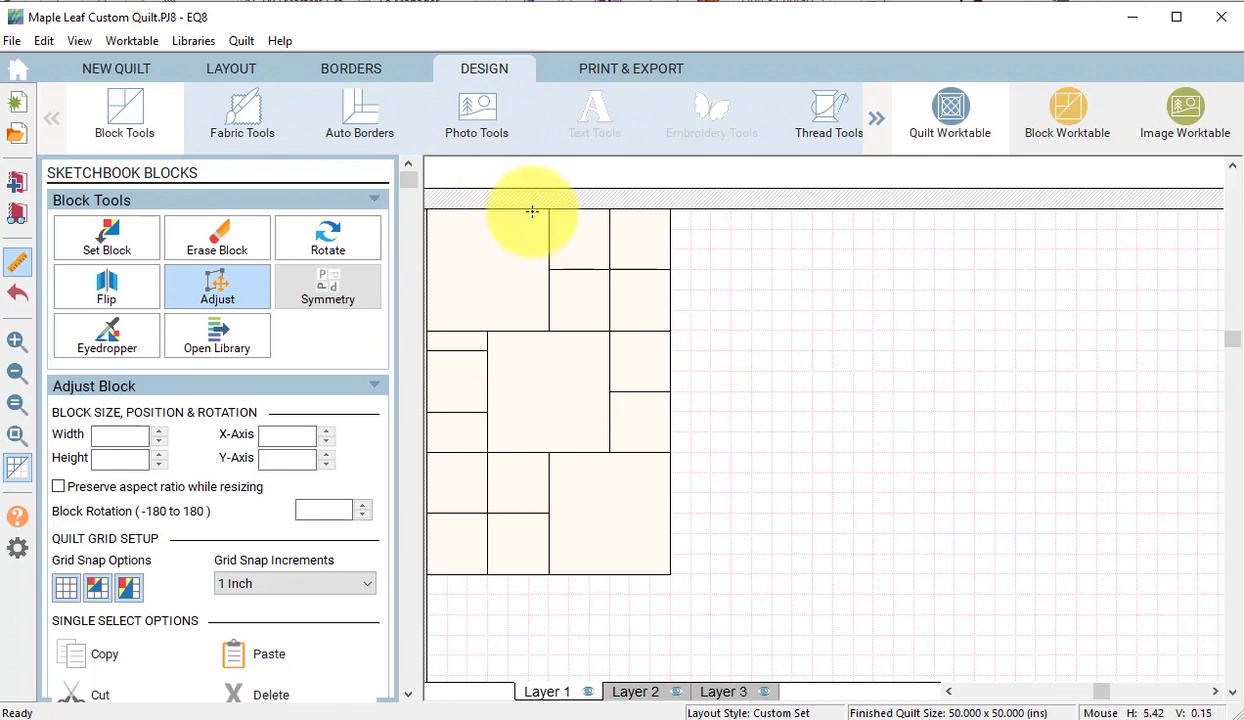
{"action": "left_click_drag", "start_coordinate": [534, 209], "coordinate": [536, 575]}
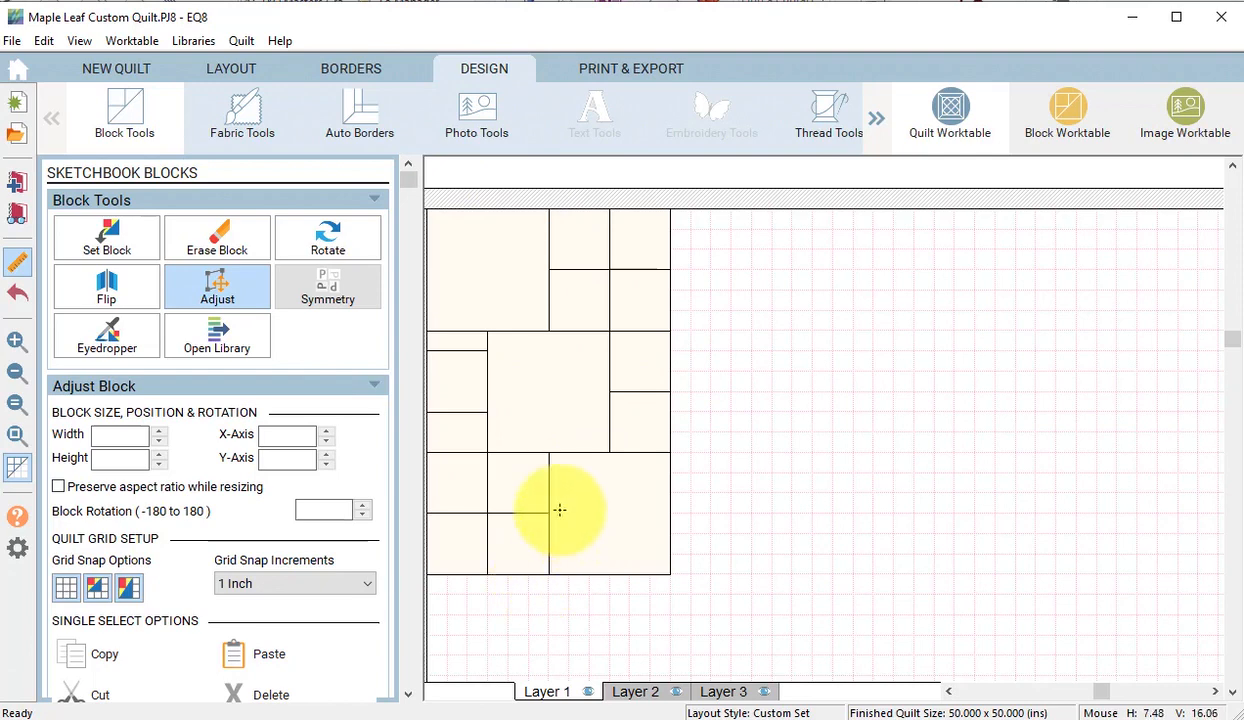
Step: Resize the quilt's center layout to 12 wide by 18 high while maintaining the existing block sizes, and fit the quilt to the window
{"action": "left_click", "coordinate": [243, 70]}
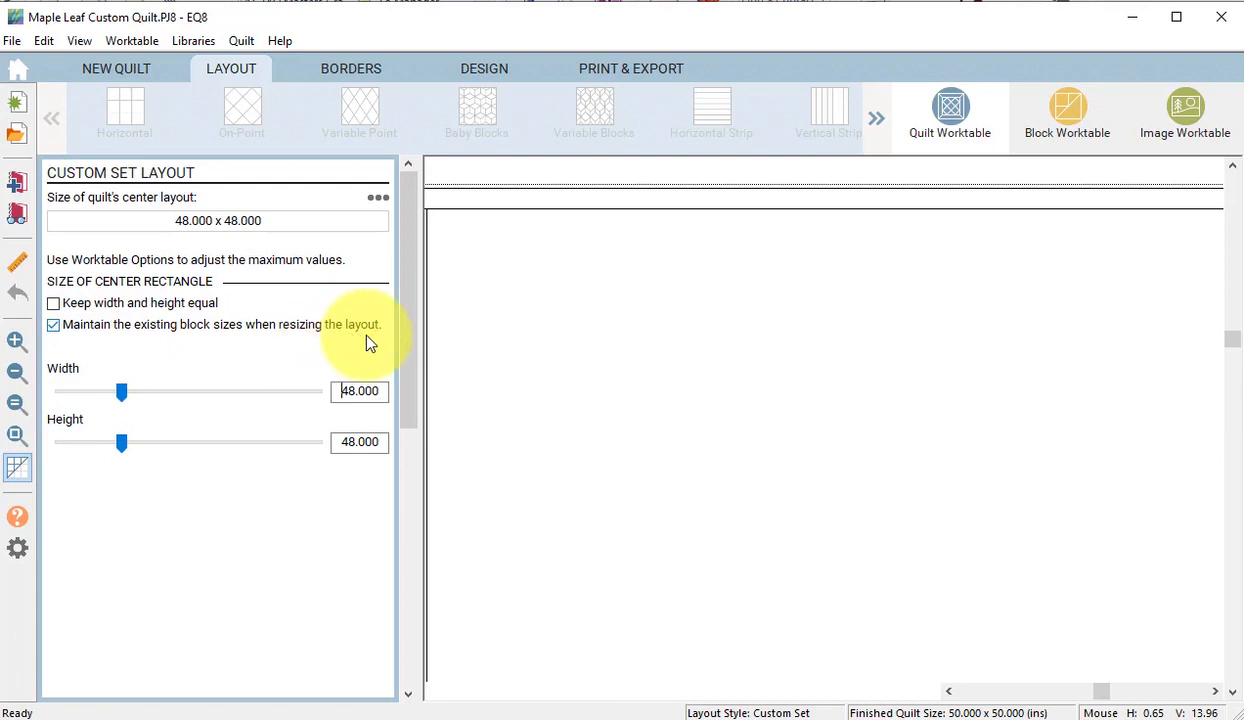
{"action": "double_click", "coordinate": [345, 390]}
{"action": "type", "text": "12"}
{"action": "key", "text": "Tab"}
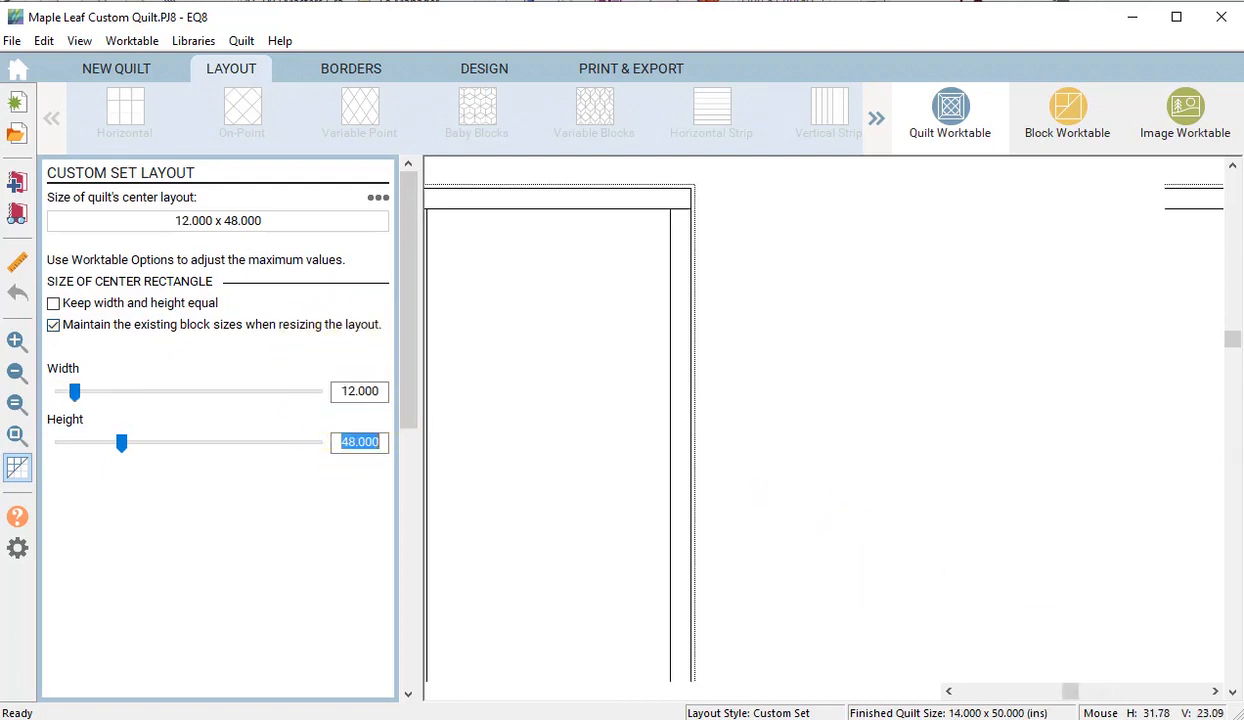
{"action": "type", "text": "18"}
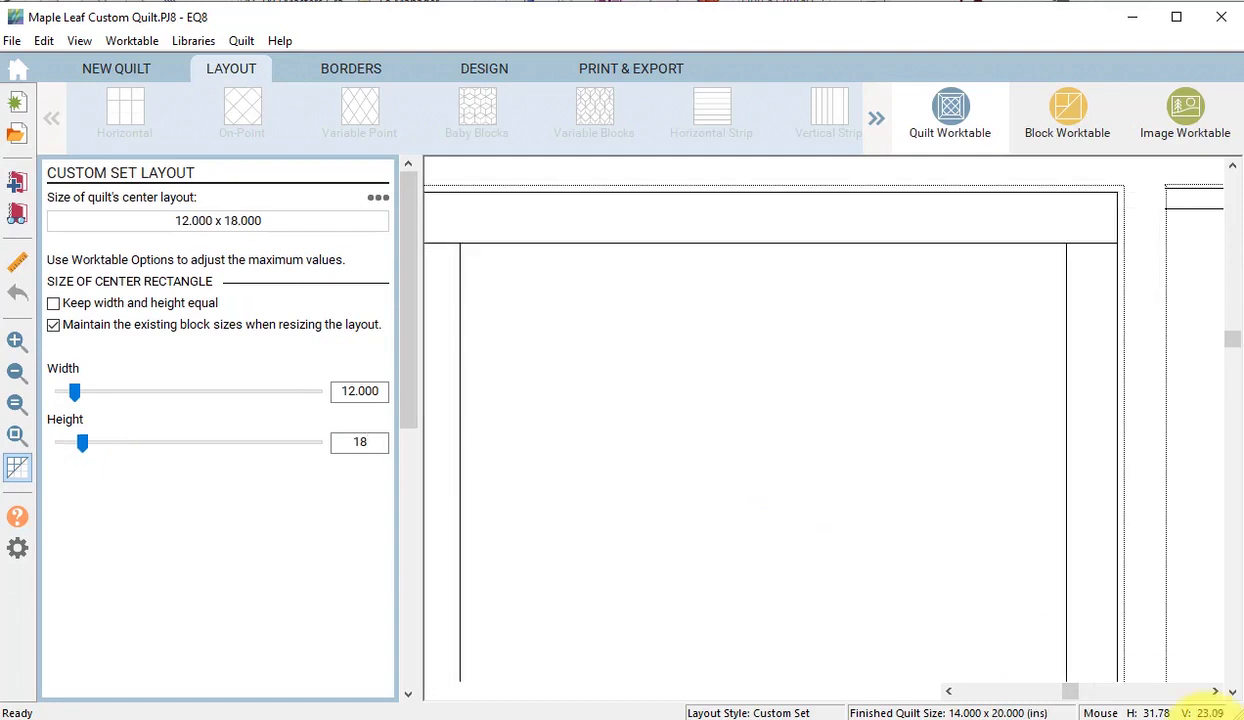
{"action": "left_click", "coordinate": [500, 67]}
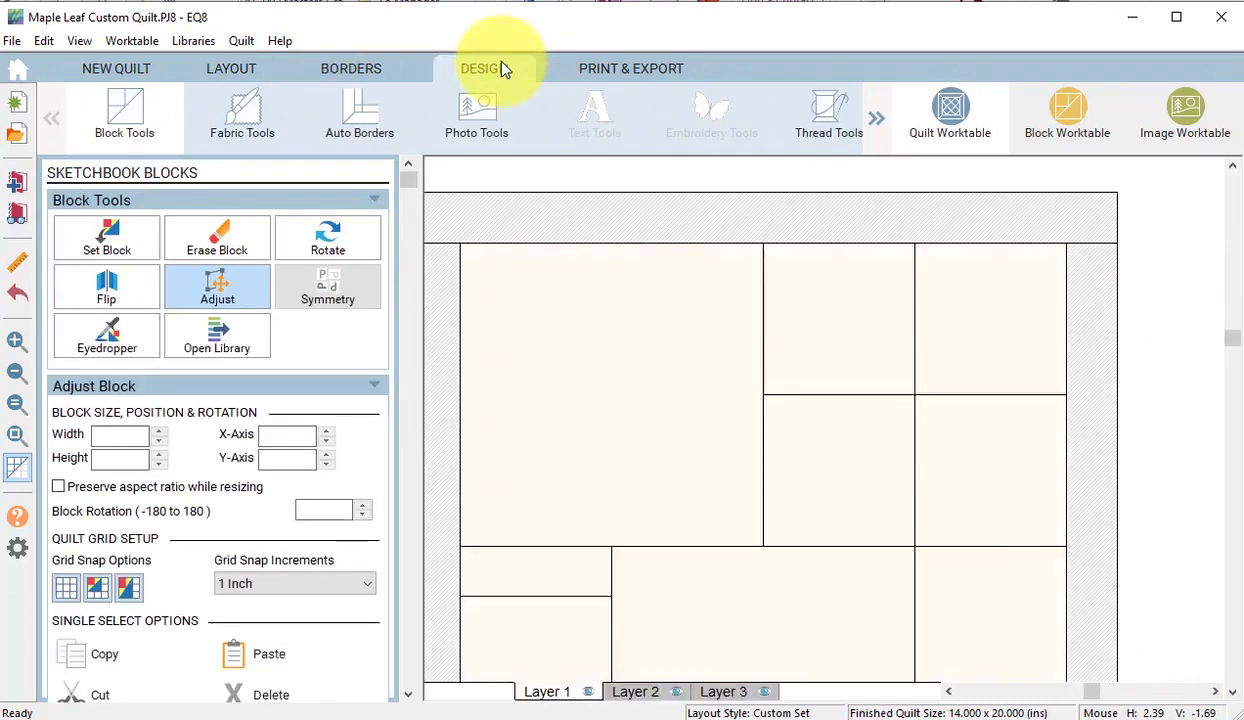
{"action": "left_click", "coordinate": [15, 437]}
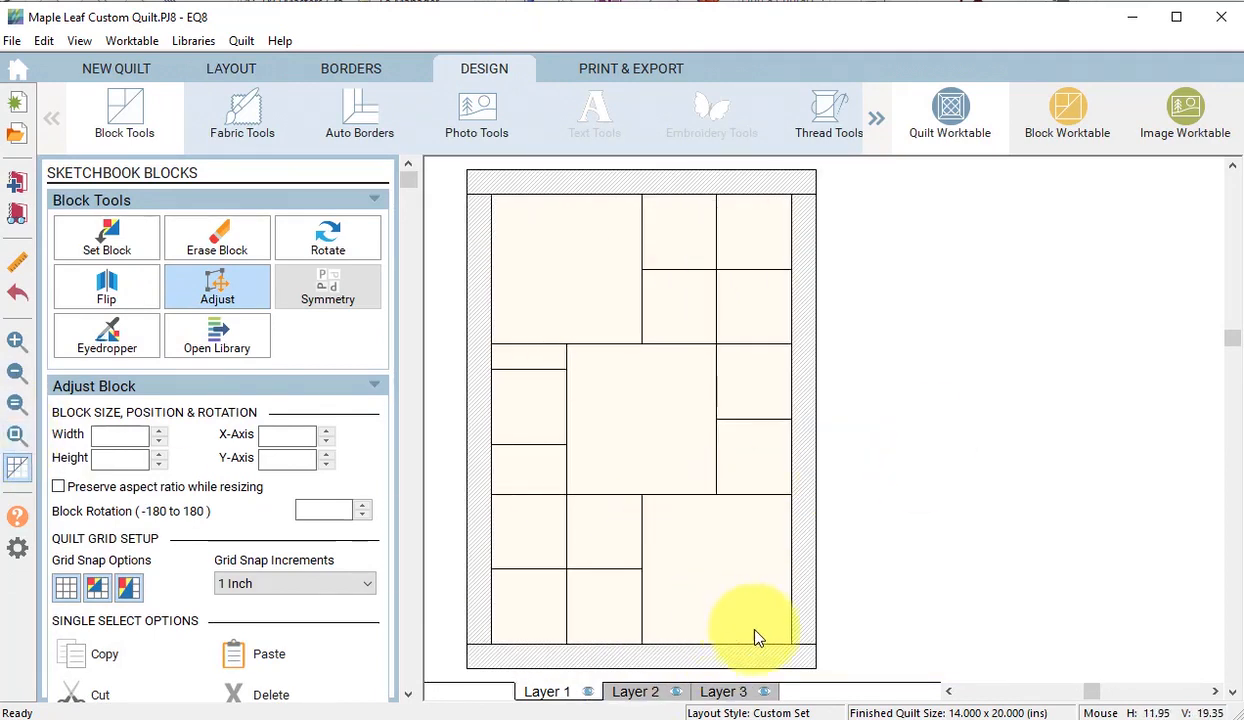
Step: Set the border to 2 inches on all sides and add the quilt to the sketchbook
{"action": "left_click", "coordinate": [358, 74]}
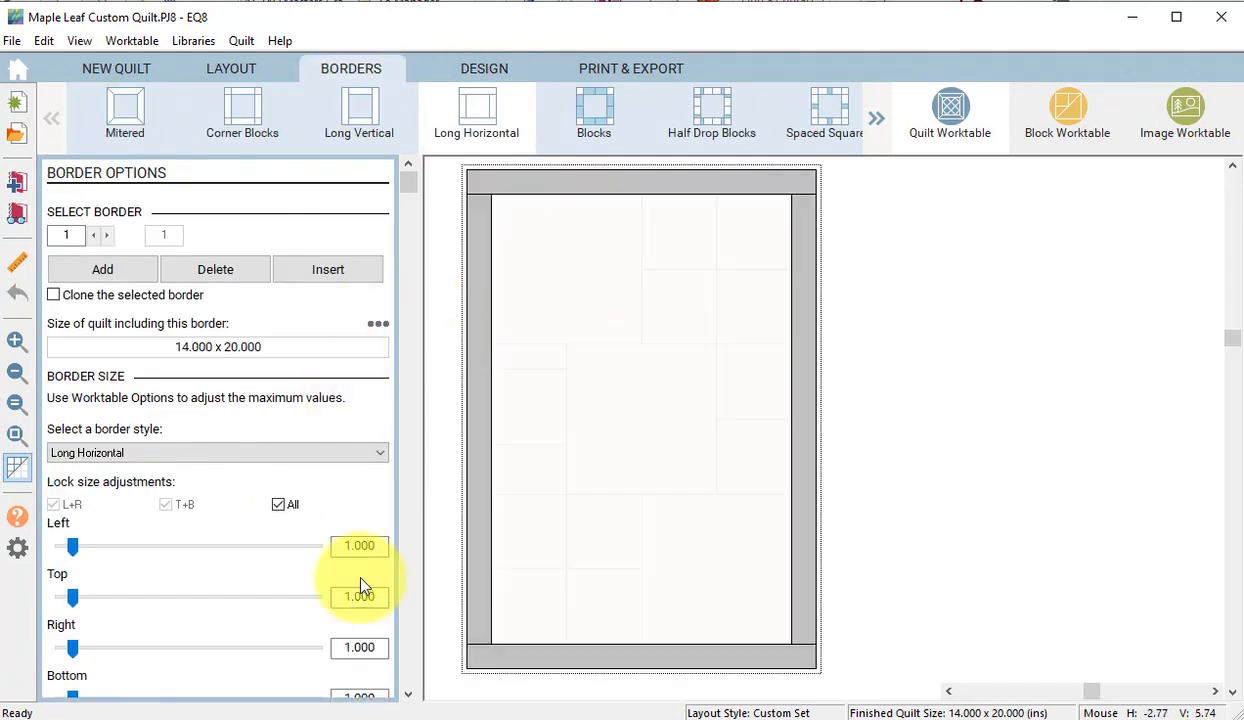
{"action": "left_click", "coordinate": [355, 544]}
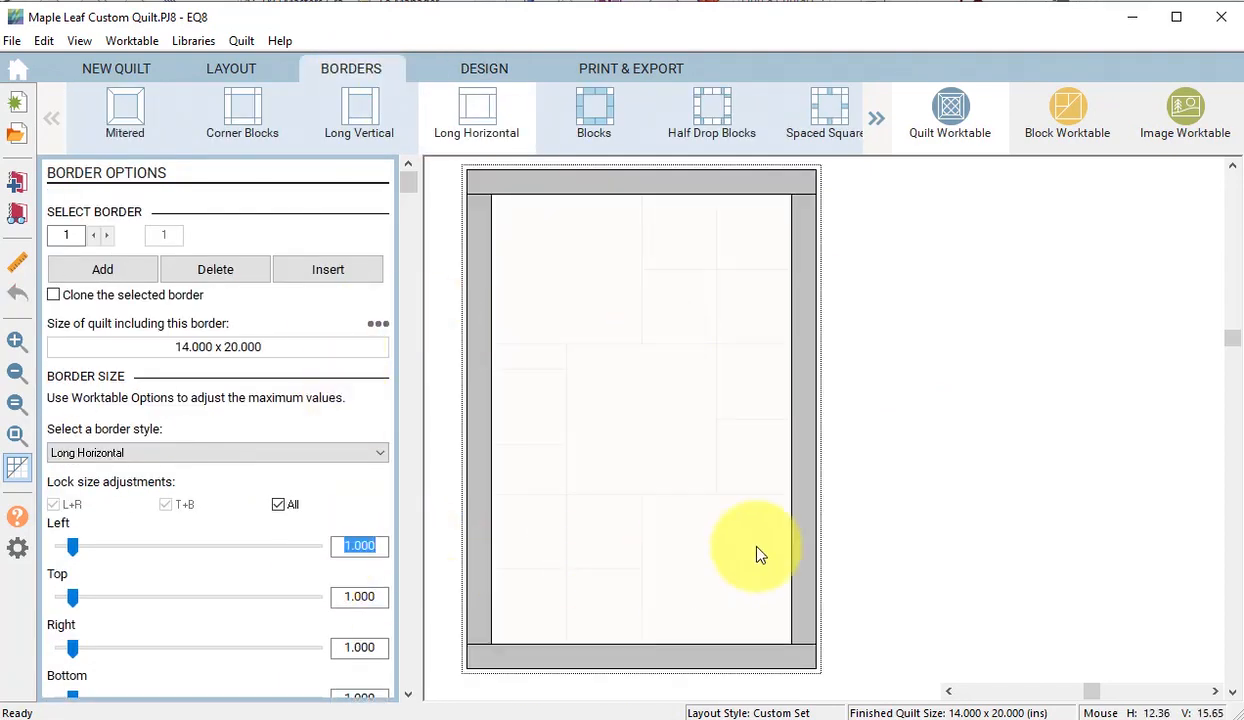
{"action": "type", "text": "2"}
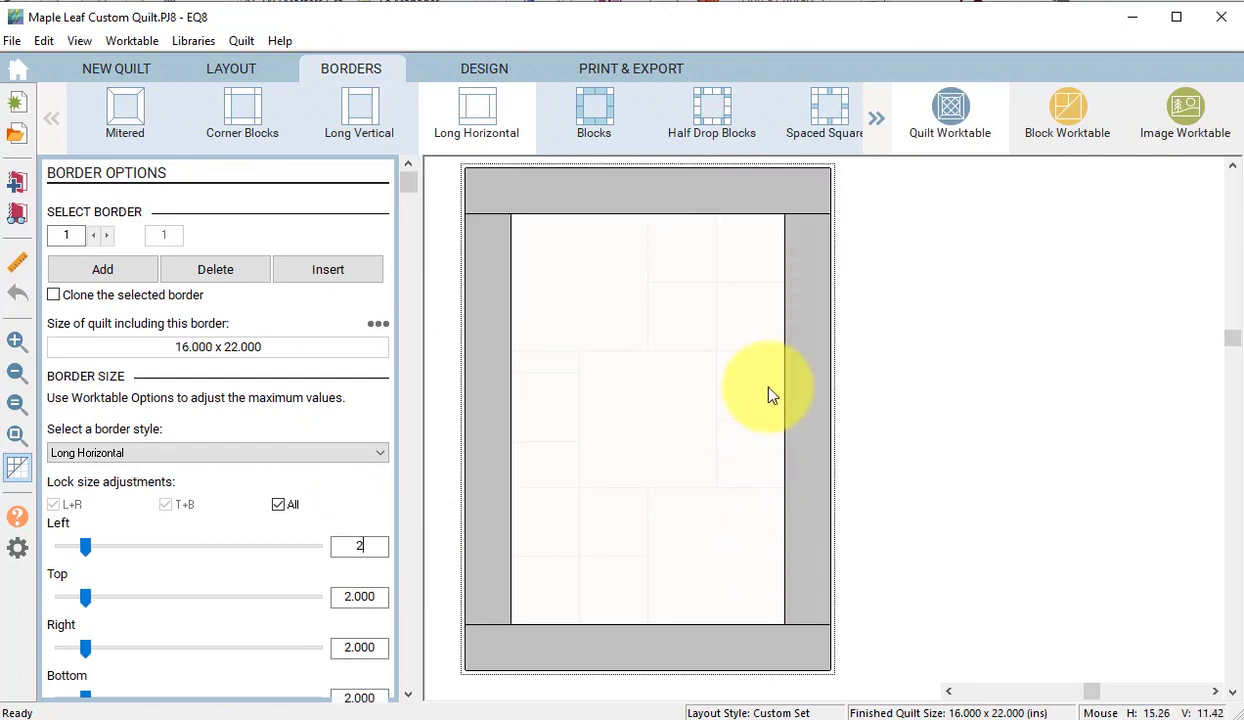
{"action": "left_click", "coordinate": [485, 66]}
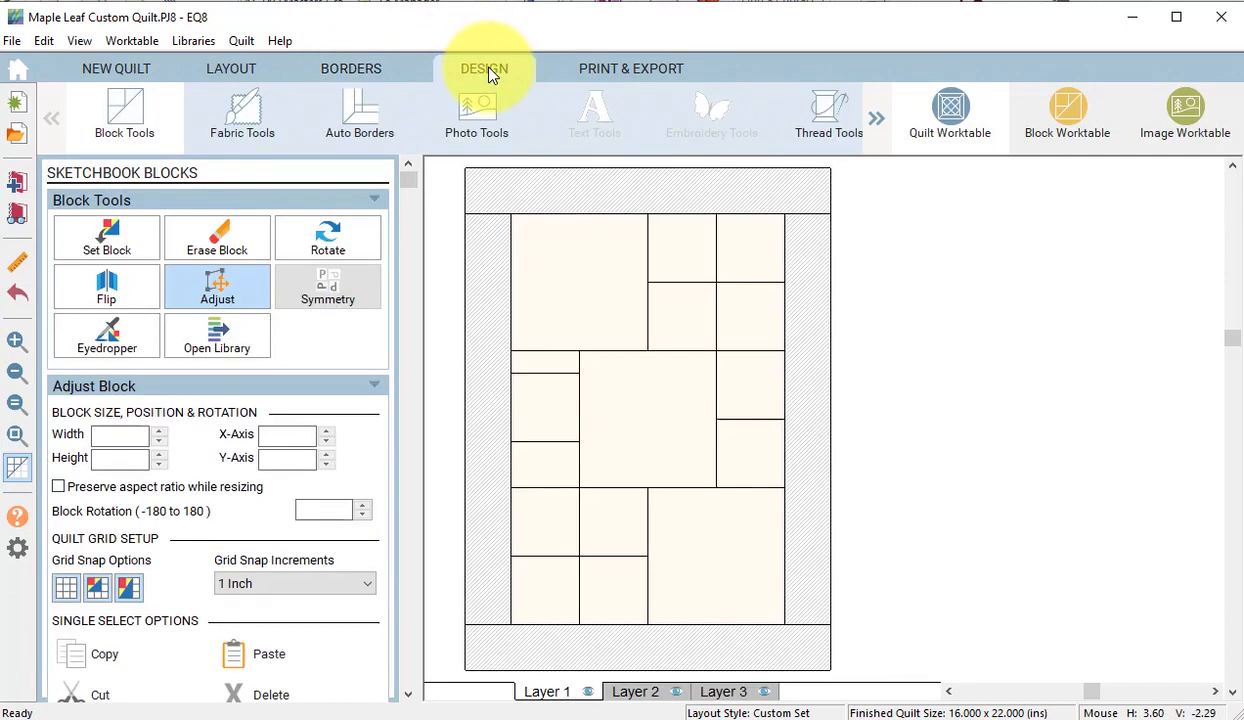
{"action": "left_click", "coordinate": [20, 186]}
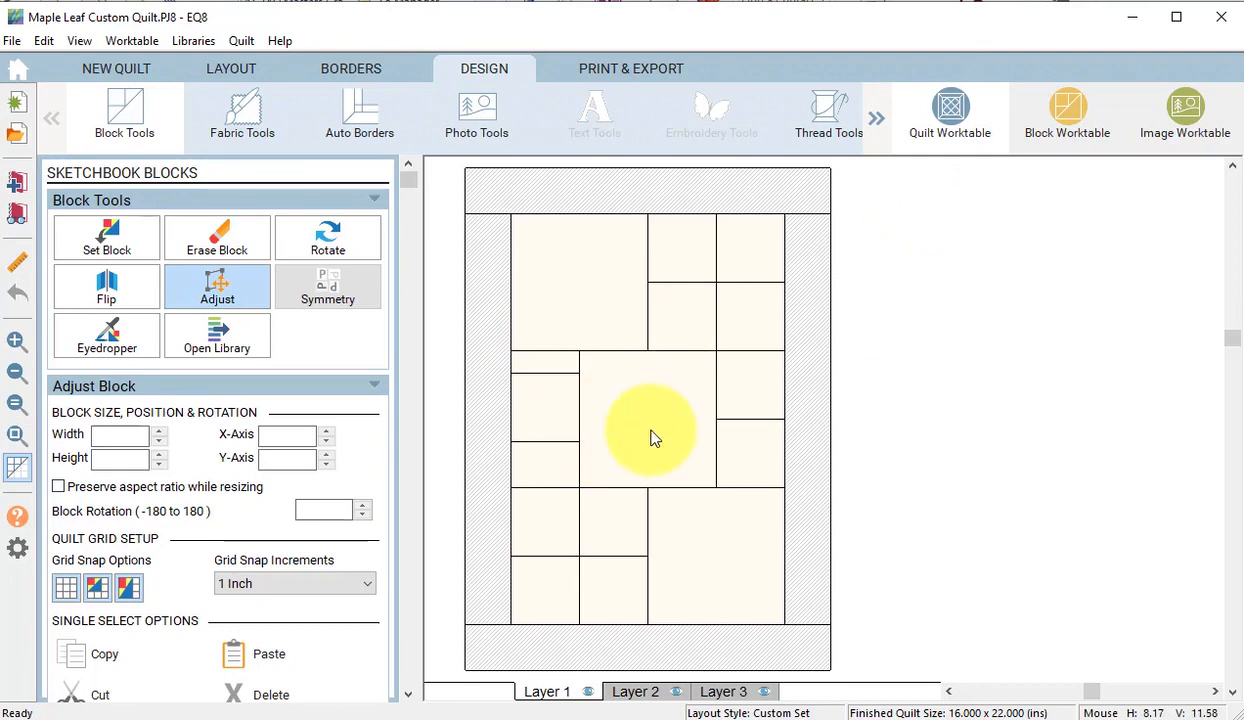
Step: Start a new EasyDraw block of 6 by 6 inches with 6 by 6 snaps, 6 by 6 graph paper cells and grid snapping
{"action": "left_click", "coordinate": [1073, 120]}
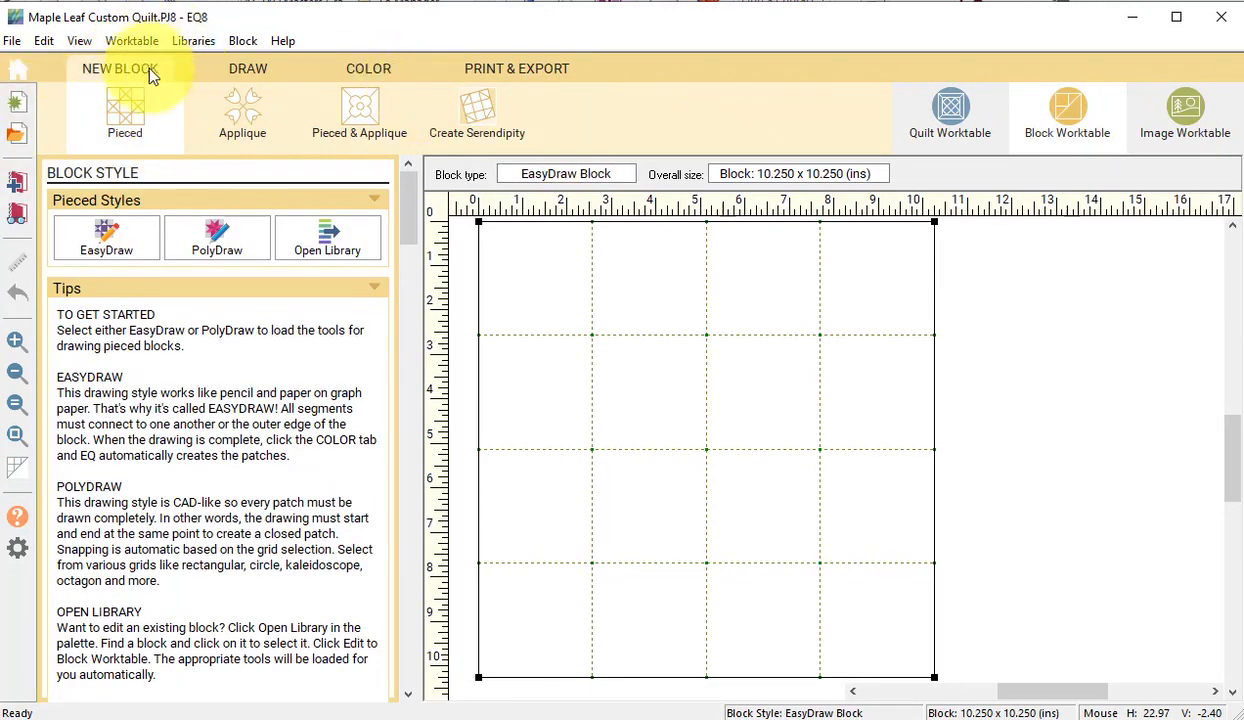
{"action": "left_click", "coordinate": [106, 230]}
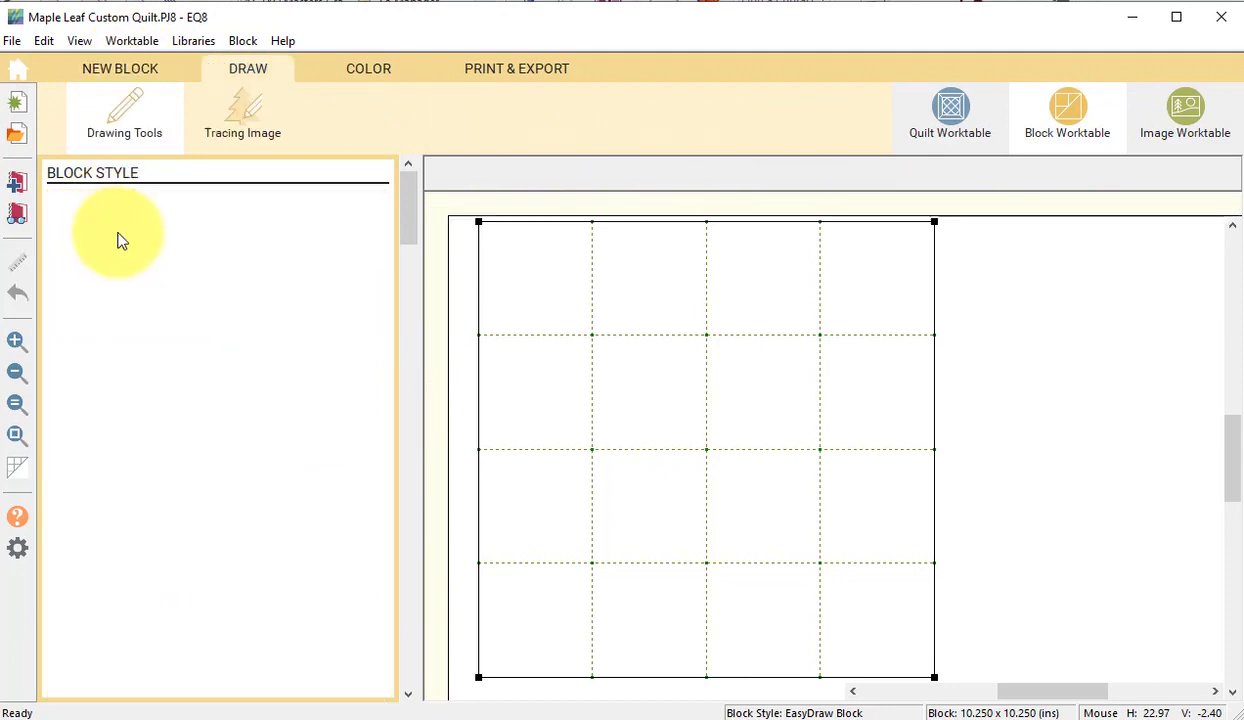
{"action": "left_click", "coordinate": [522, 165]}
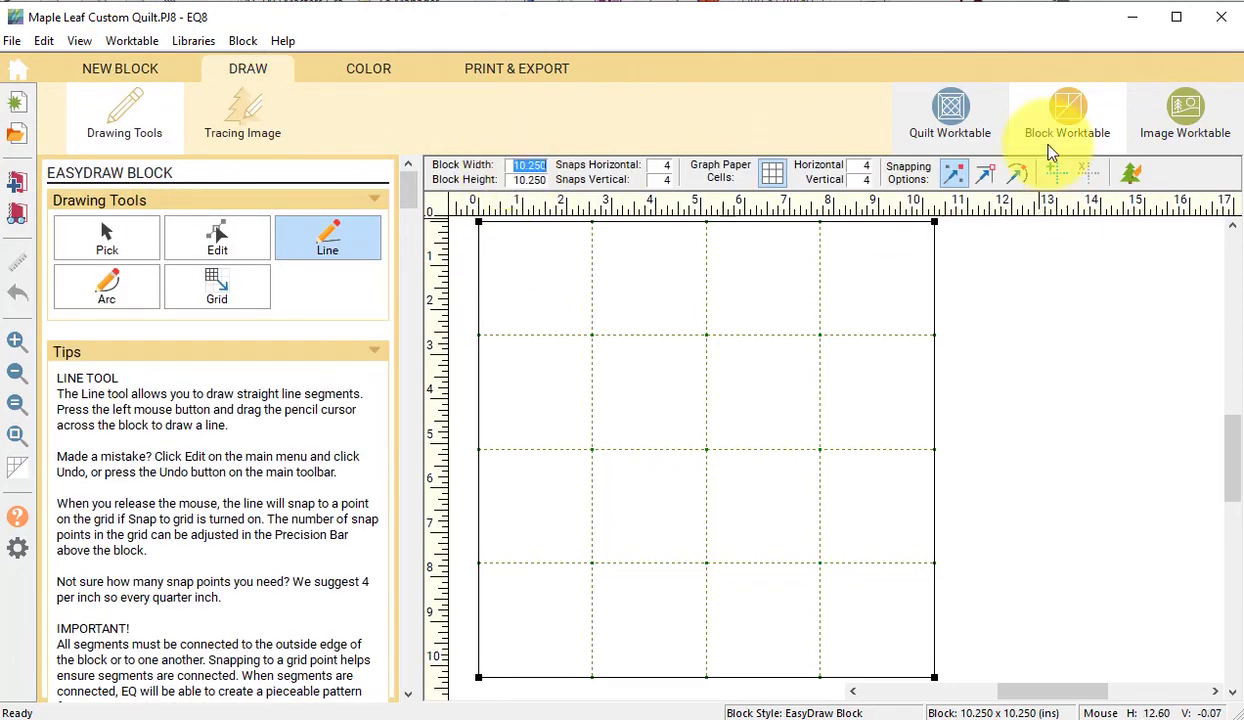
{"action": "key", "text": "Tab"}
{"action": "type", "text": "6"}
{"action": "key", "text": "Tab"}
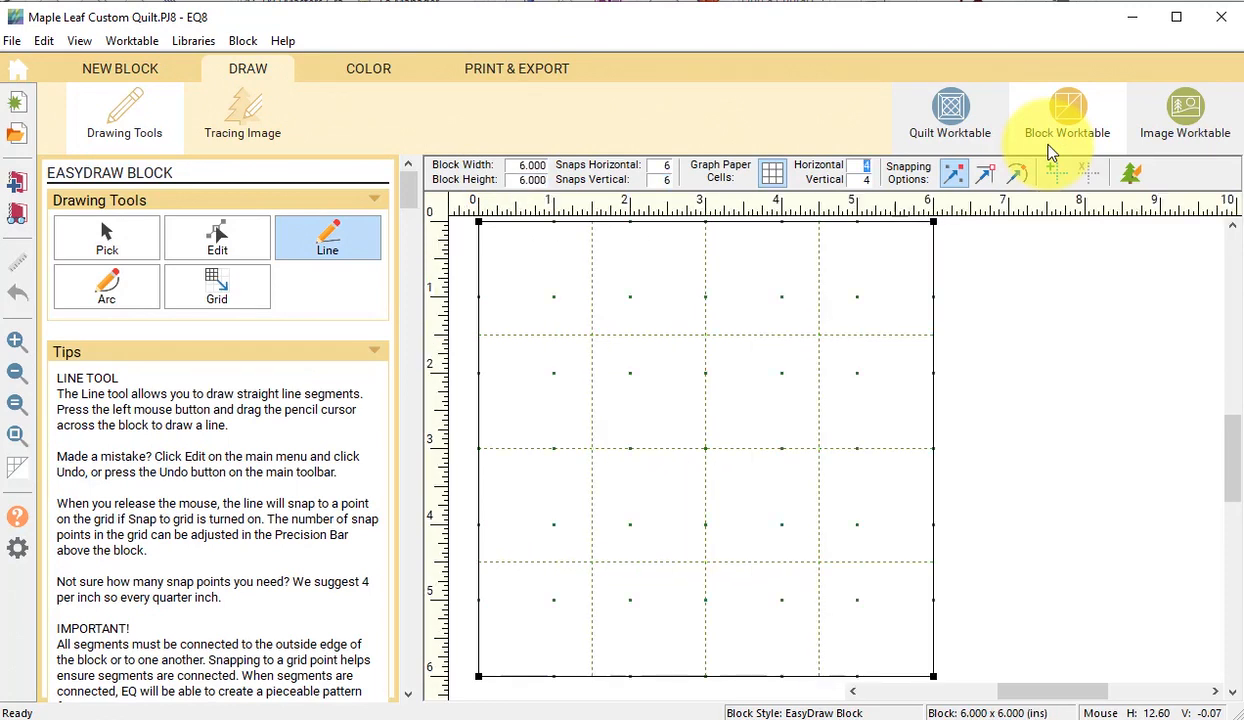
{"action": "key", "text": "Tab"}
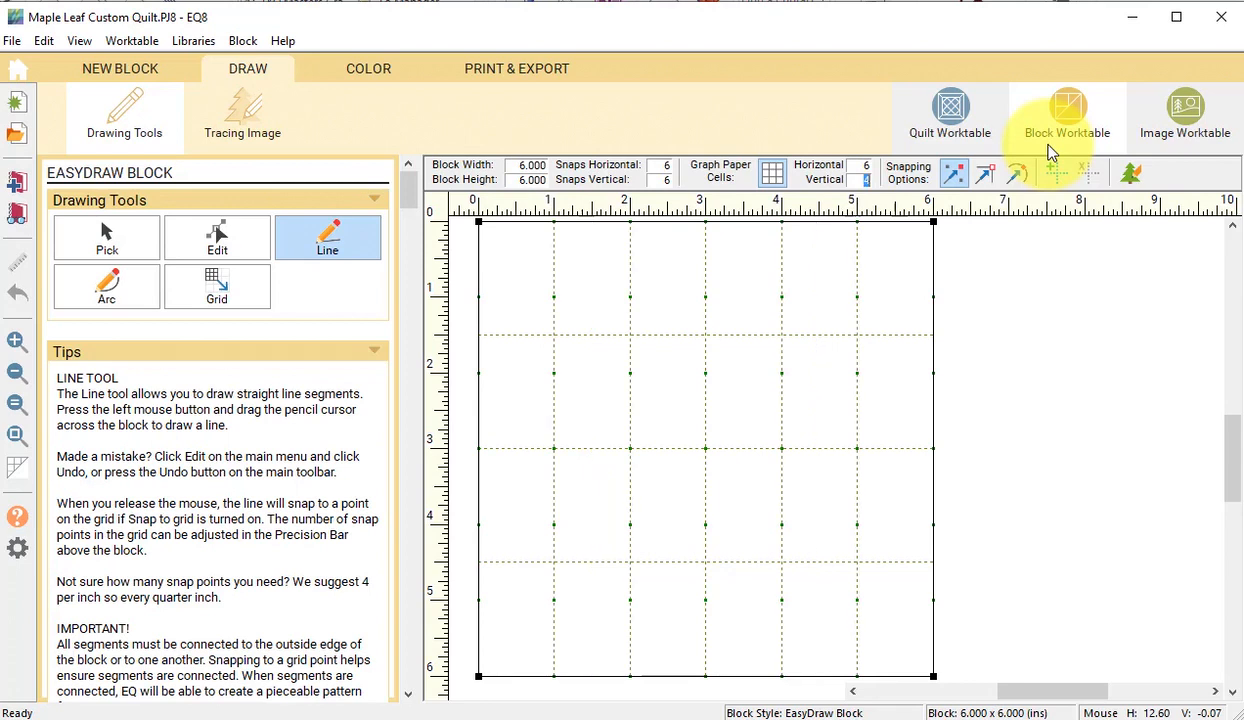
{"action": "type", "text": "6"}
{"action": "key", "text": "Tab"}
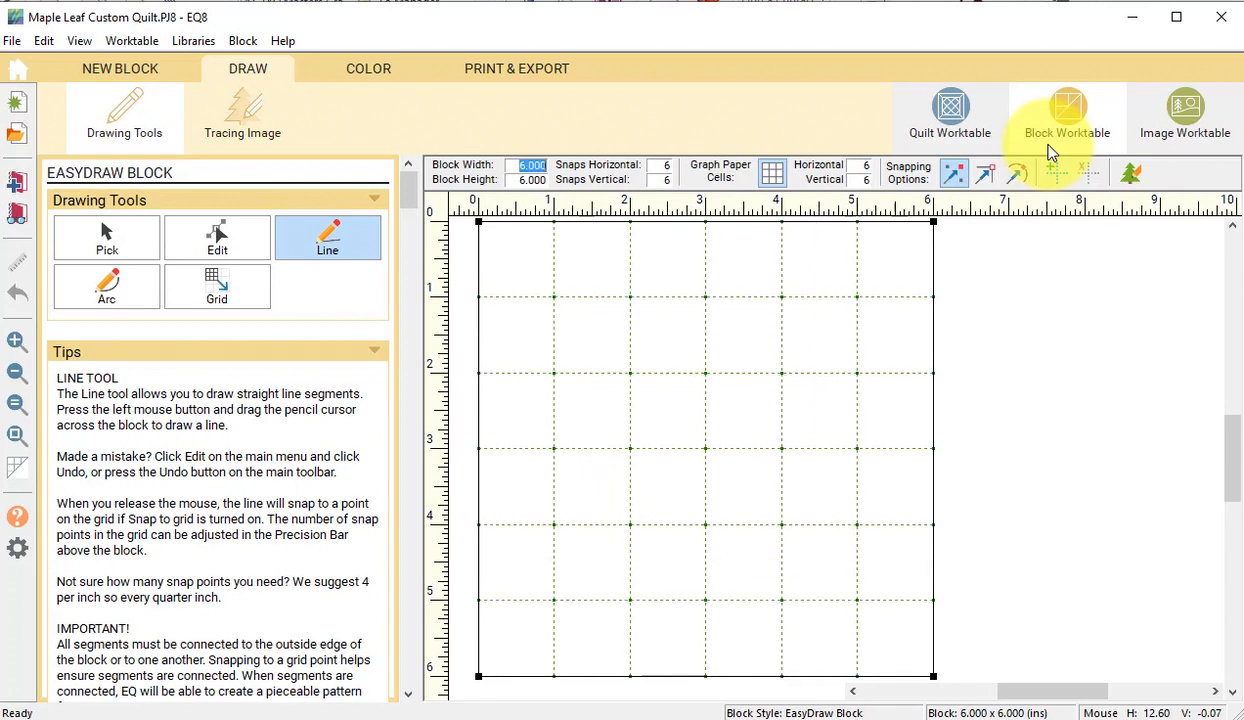
{"action": "left_click", "coordinate": [954, 176]}
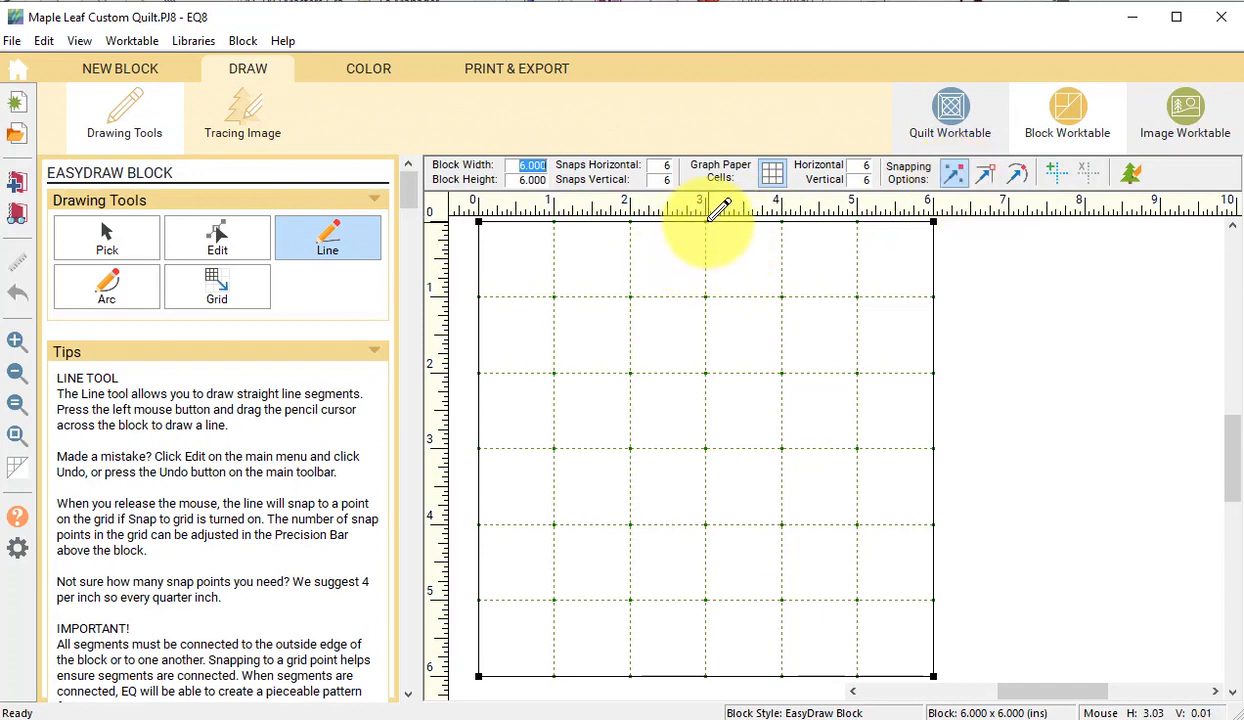
Step: Draw vertical and horizontal center lines at 3 inches, plus parallel diagonals from (3,1) to (5,3) and from (1,3) to (3,5)
{"action": "mouse_move", "coordinate": [706, 218]}
{"action": "left_mouse_down"}
{"action": "mouse_move", "coordinate": [731, 469]}
{"action": "mouse_move", "coordinate": [705, 676]}
{"action": "left_mouse_up"}
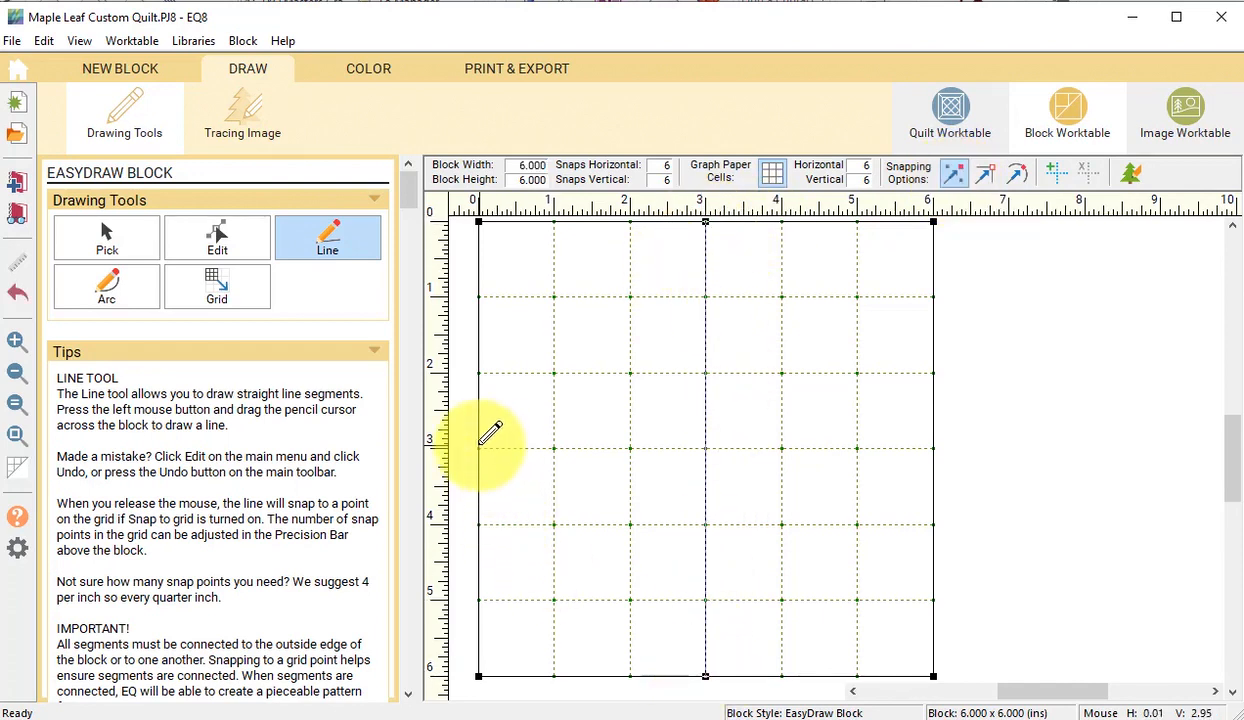
{"action": "left_click_drag", "start_coordinate": [479, 448], "coordinate": [934, 447]}
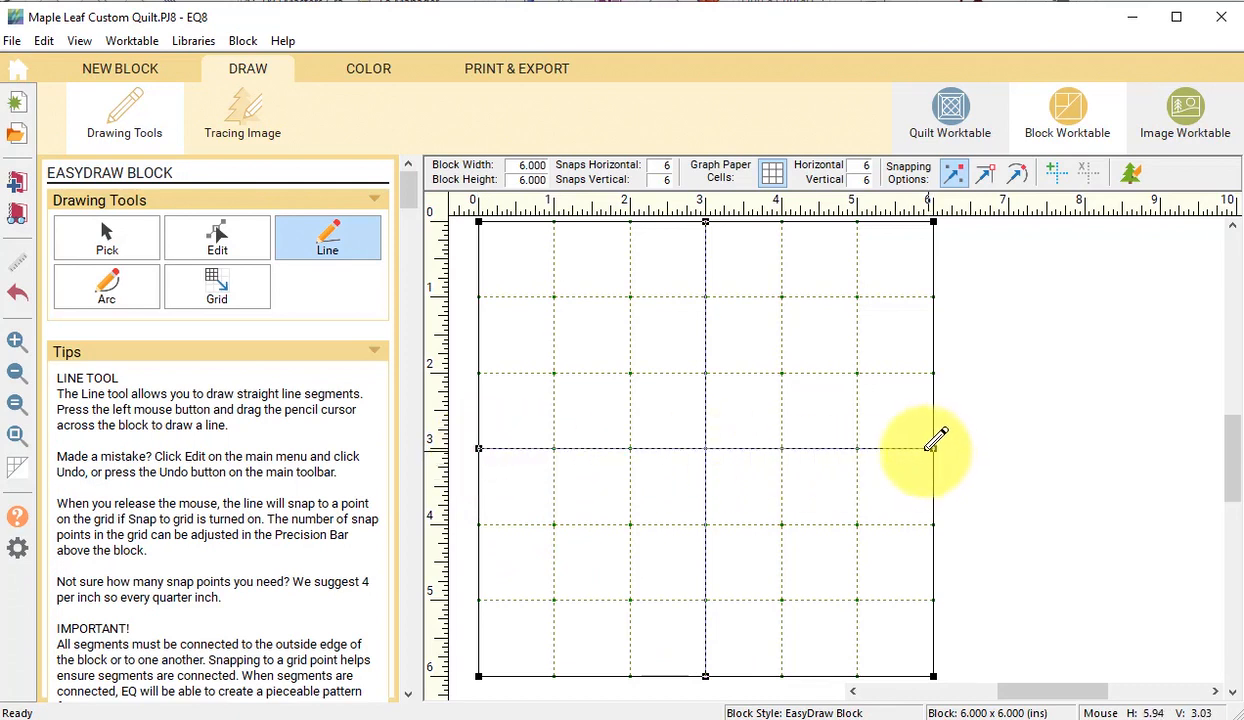
{"action": "left_click_drag", "start_coordinate": [705, 297], "coordinate": [857, 448]}
{"action": "left_click_drag", "start_coordinate": [553, 448], "coordinate": [705, 600]}
Step: Paint the upper-left square, both inner triangles and the lower-right square of the block with the red dotted fabric
{"action": "left_click", "coordinate": [358, 64]}
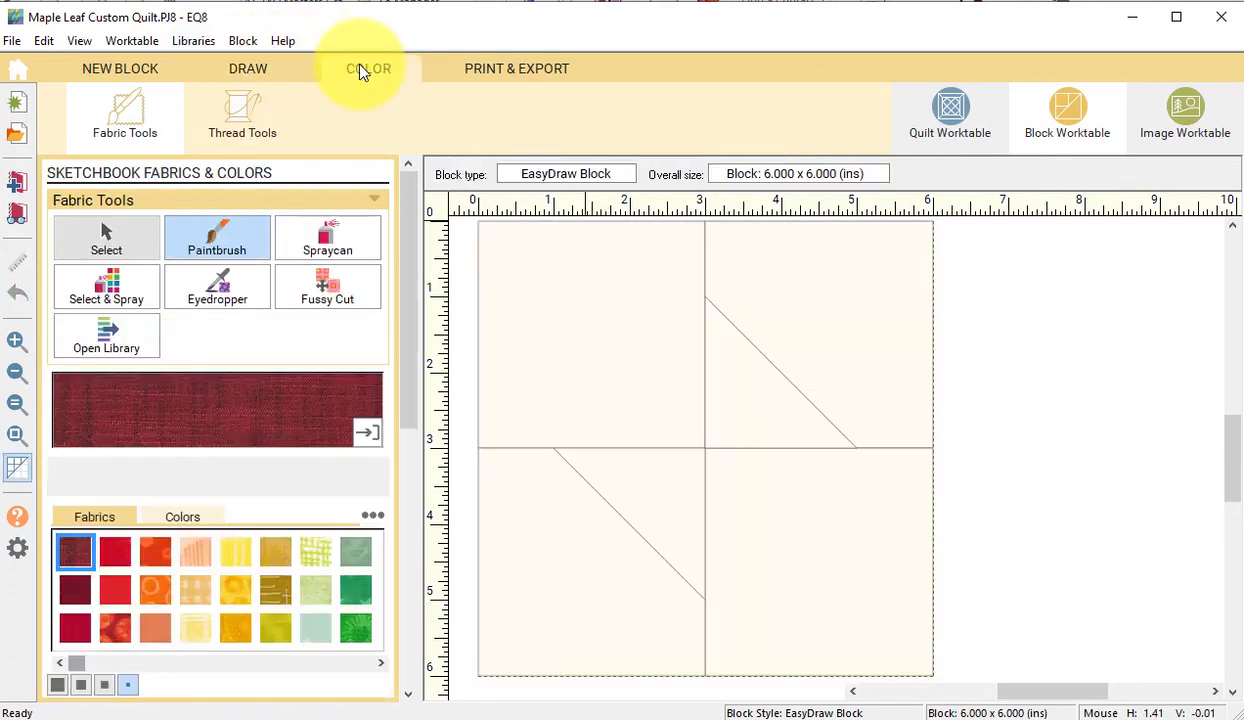
{"action": "left_click", "coordinate": [115, 627]}
{"action": "left_click", "coordinate": [600, 400]}
{"action": "left_click", "coordinate": [668, 470]}
{"action": "left_click", "coordinate": [748, 402]}
{"action": "left_click", "coordinate": [765, 522]}
Step: Paint the two remaining background patches with the pale floral fabric and add the block to the sketchbook
{"action": "left_click_drag", "start_coordinate": [98, 663], "coordinate": [392, 672]}
{"action": "left_click", "coordinate": [276, 553]}
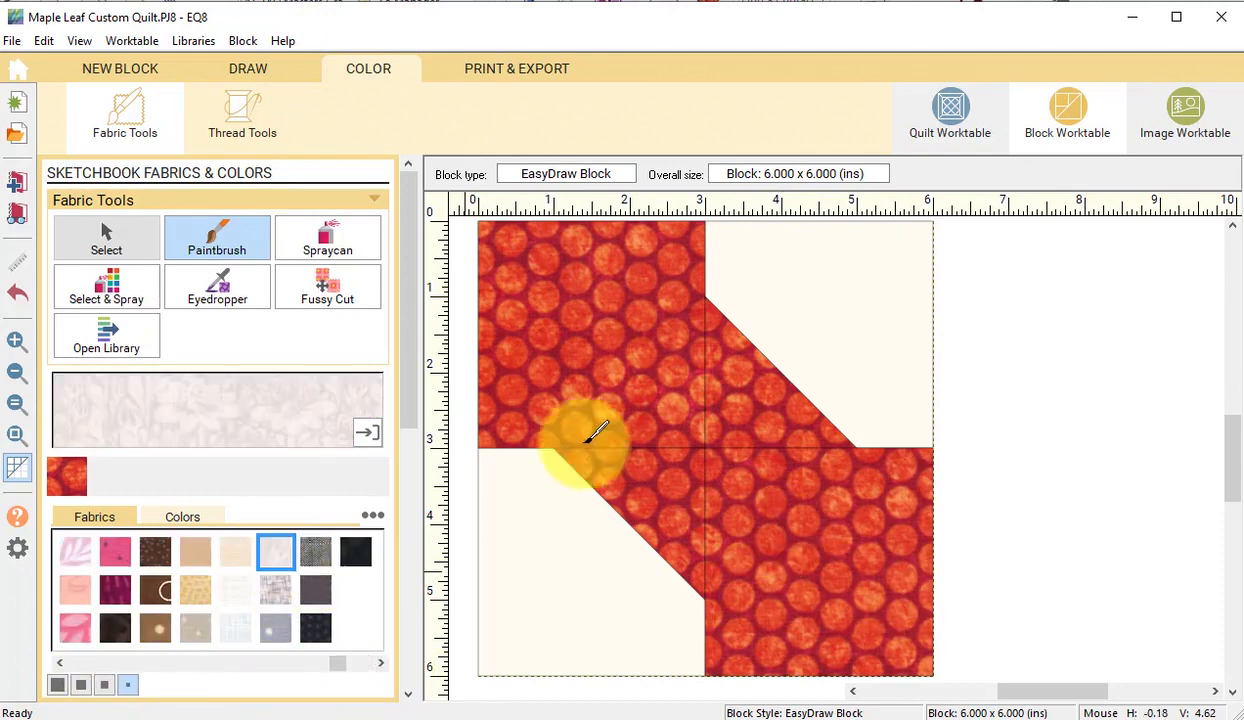
{"action": "left_click", "coordinate": [580, 530]}
{"action": "left_click", "coordinate": [800, 350]}
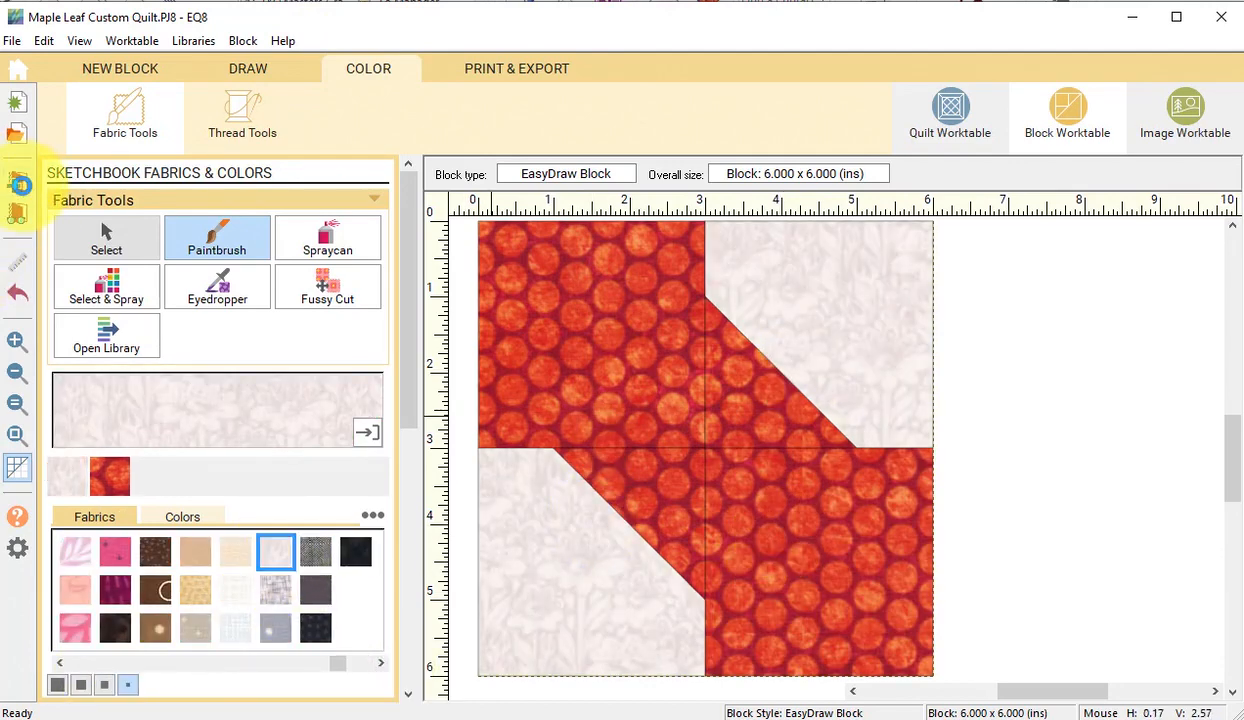
Step: Set the new red block into the quilt's three 6-inch squares and six of its 3-inch squares on Layer 1
{"action": "left_click", "coordinate": [952, 119]}
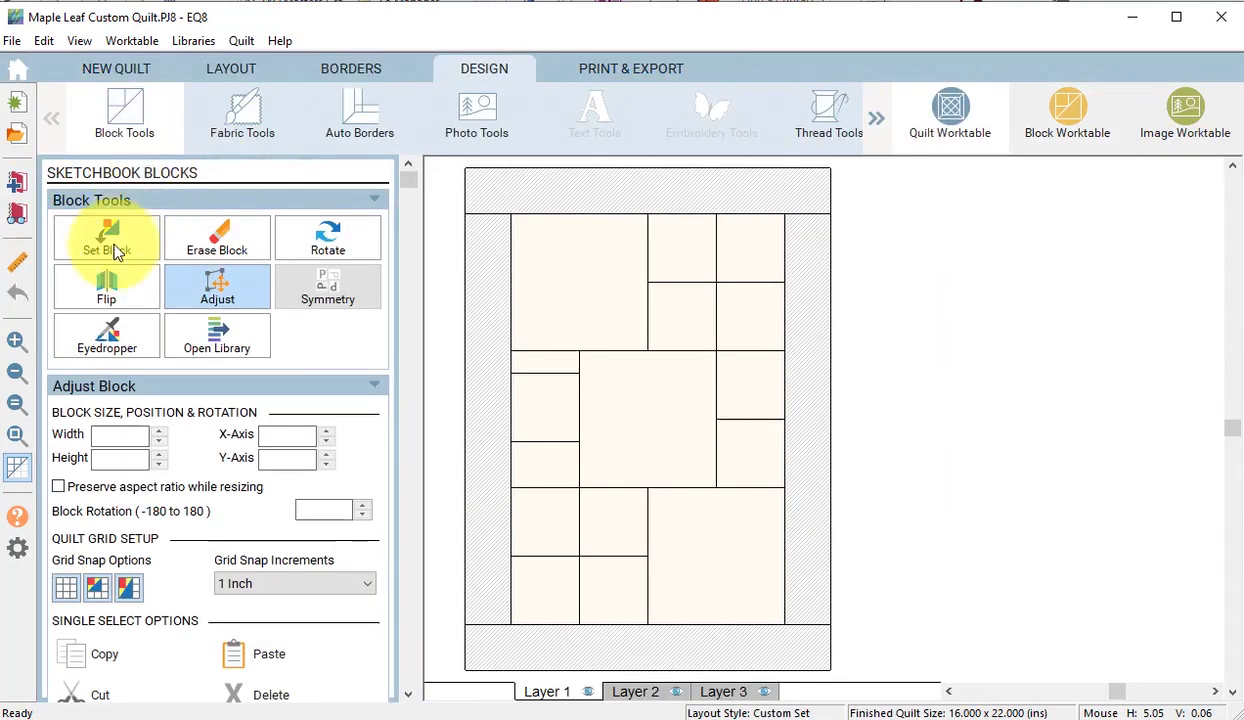
{"action": "left_click", "coordinate": [98, 235]}
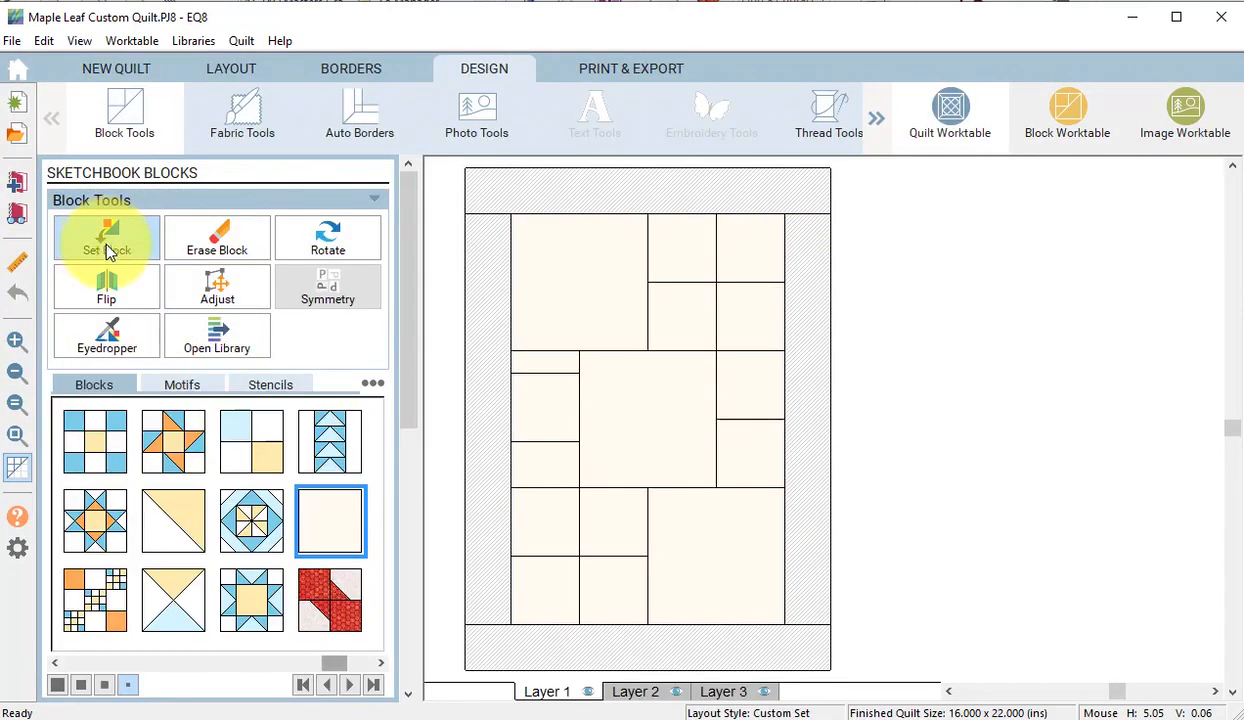
{"action": "left_click", "coordinate": [322, 620]}
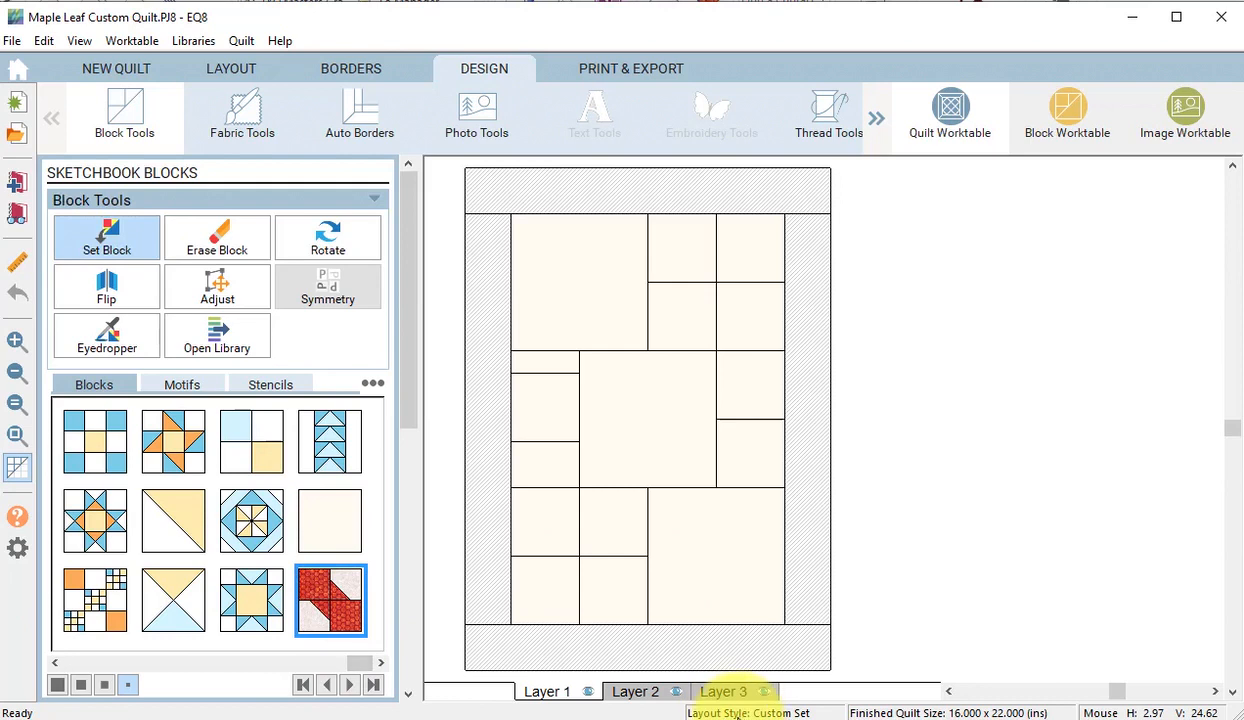
{"action": "left_click", "coordinate": [591, 269]}
{"action": "left_click", "coordinate": [690, 242]}
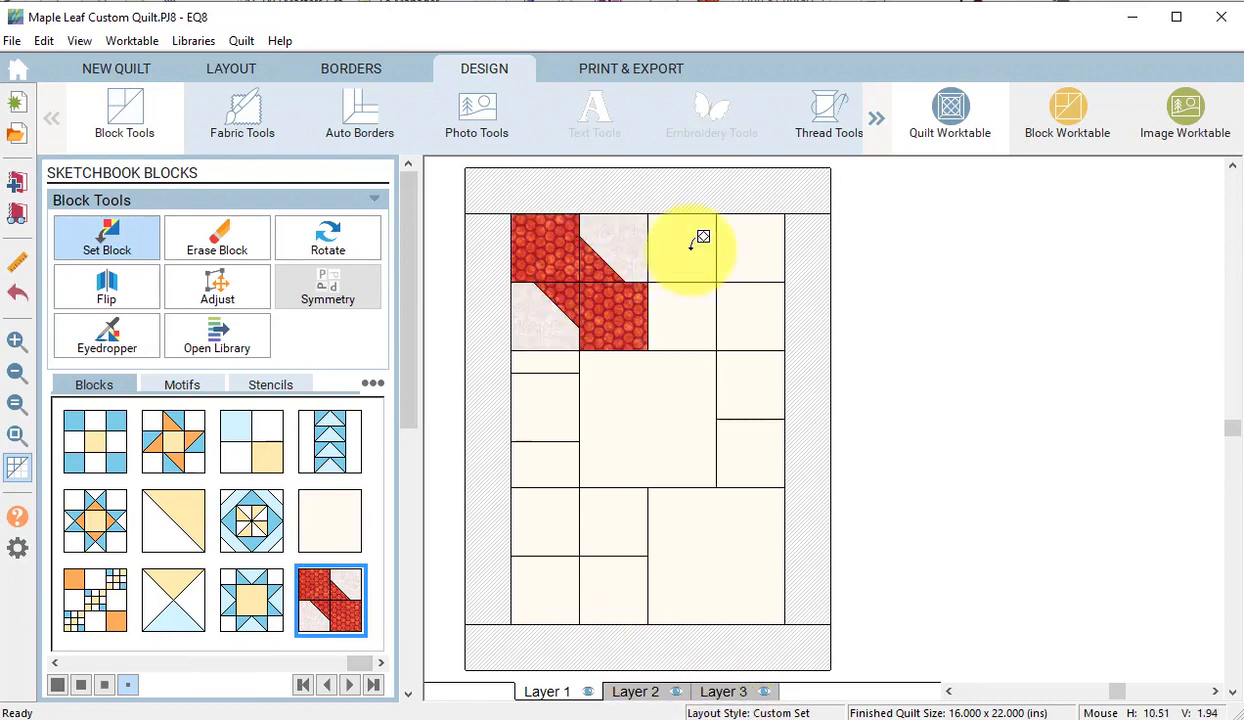
{"action": "left_click", "coordinate": [765, 308]}
{"action": "left_click", "coordinate": [685, 408]}
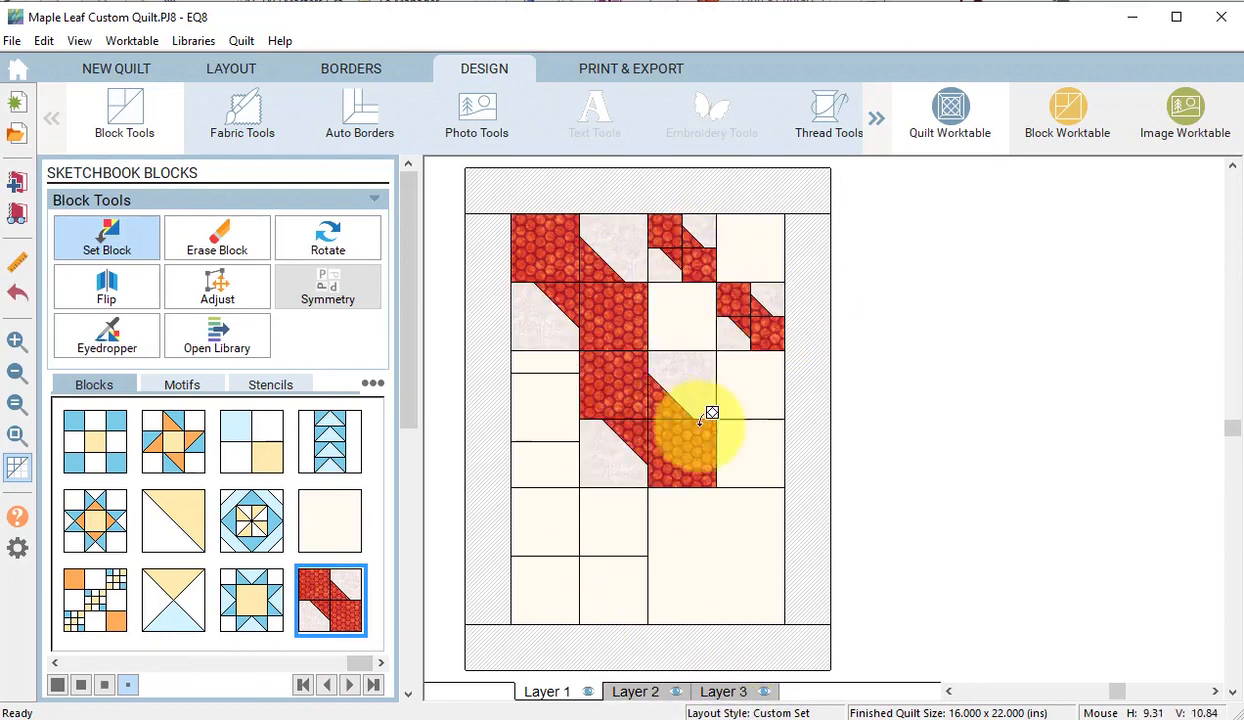
{"action": "left_click", "coordinate": [760, 445]}
{"action": "left_click", "coordinate": [698, 572]}
{"action": "left_click", "coordinate": [598, 576]}
{"action": "left_click", "coordinate": [545, 522]}
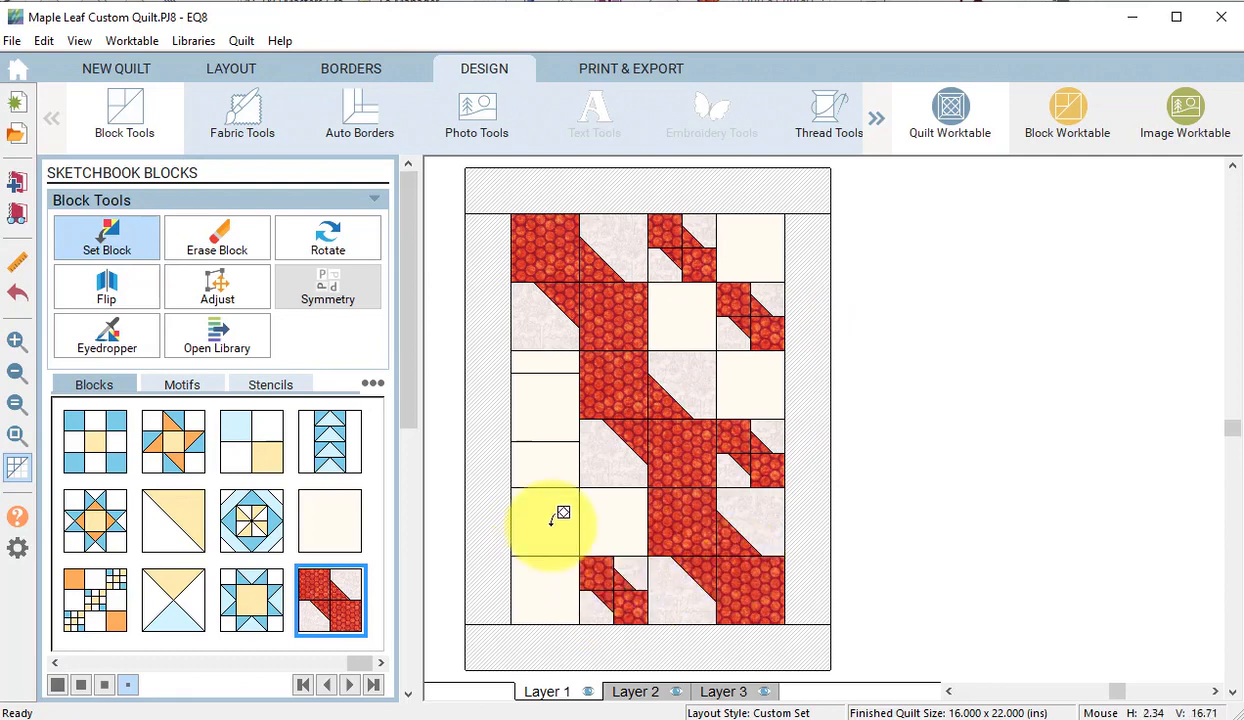
{"action": "left_click", "coordinate": [570, 385]}
Step: Rotate the middle 6-inch block and three of the 3-inch red blocks by 90 degrees
{"action": "left_click", "coordinate": [328, 240]}
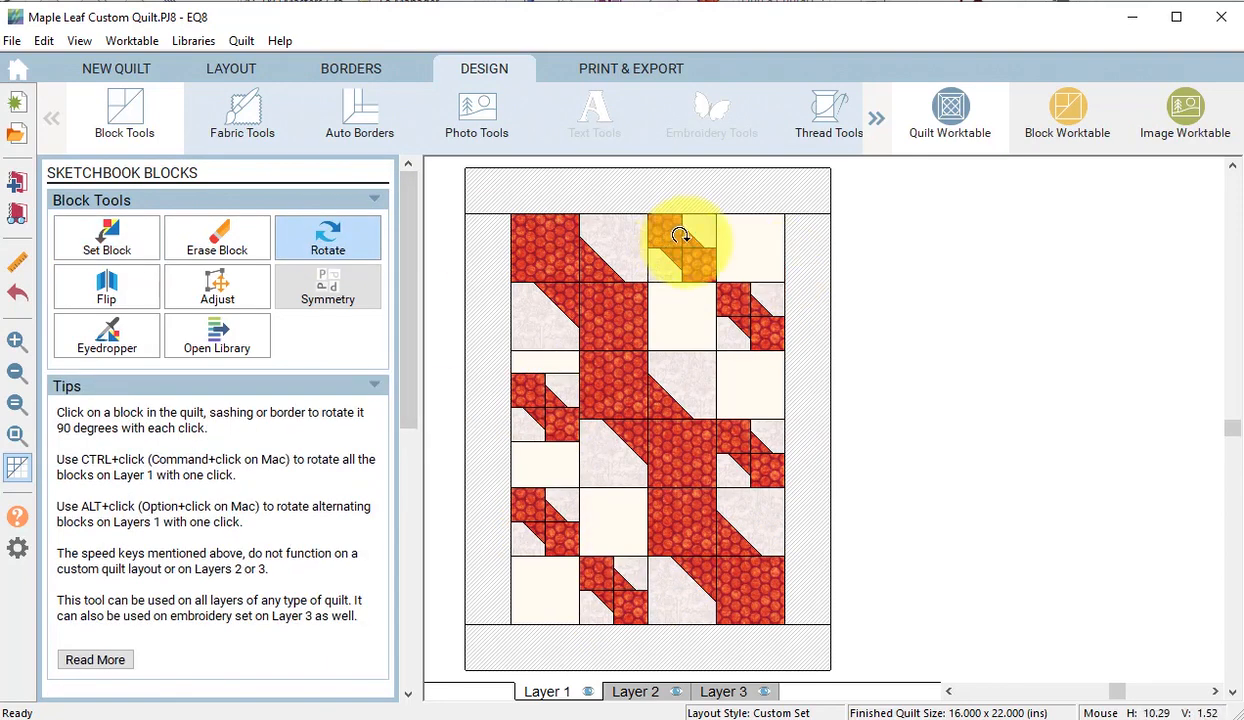
{"action": "left_click", "coordinate": [655, 411]}
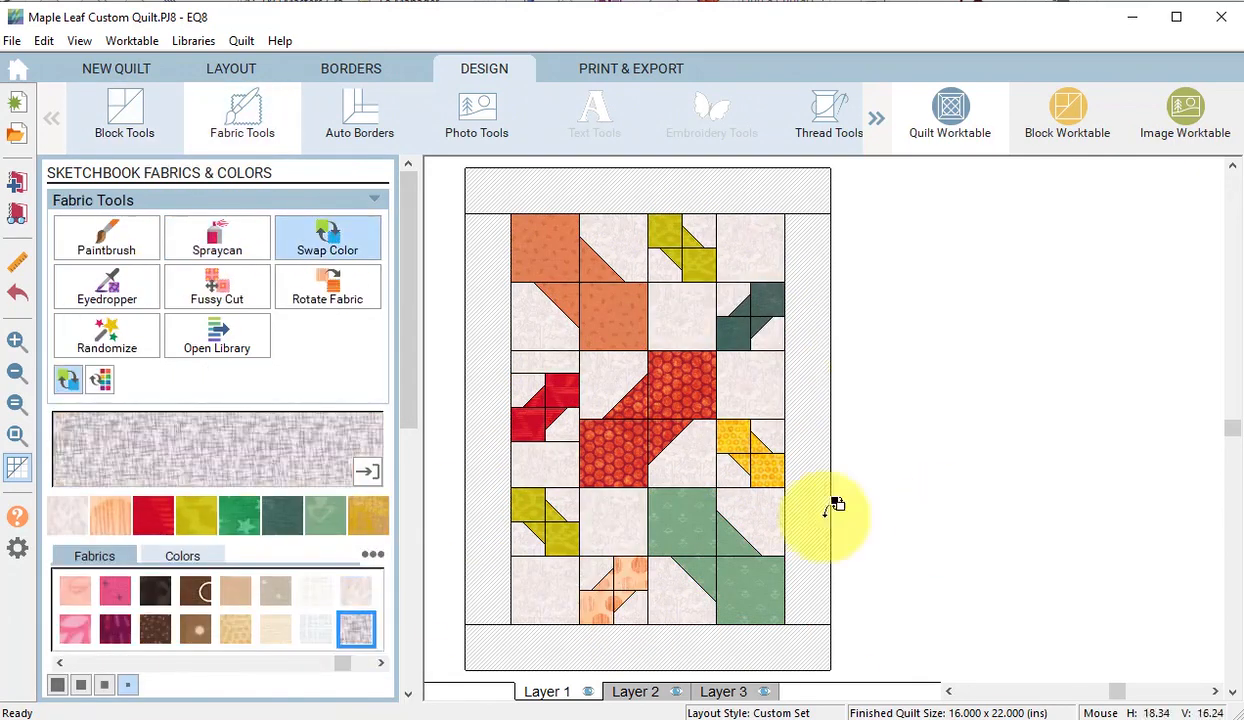
Step: Fill the quilt border with the dark grey woven fabric and hide the patch outlines
{"action": "left_click", "coordinate": [826, 508]}
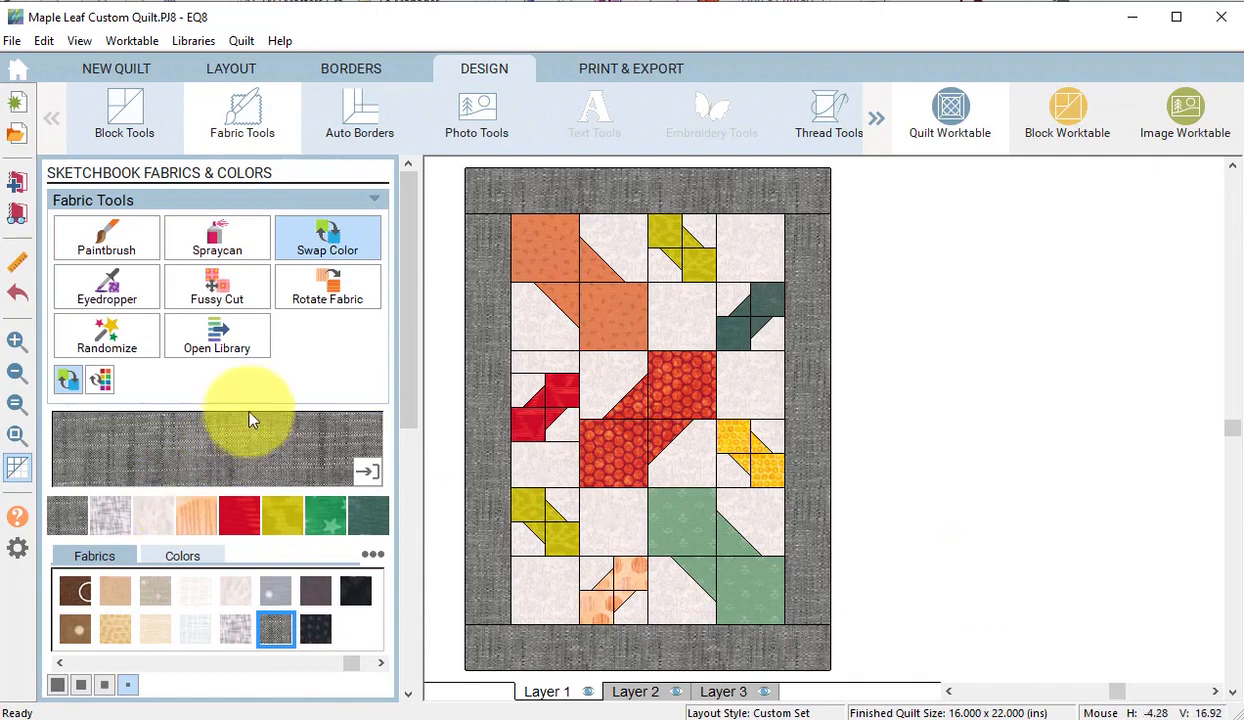
{"action": "left_click", "coordinate": [17, 469]}
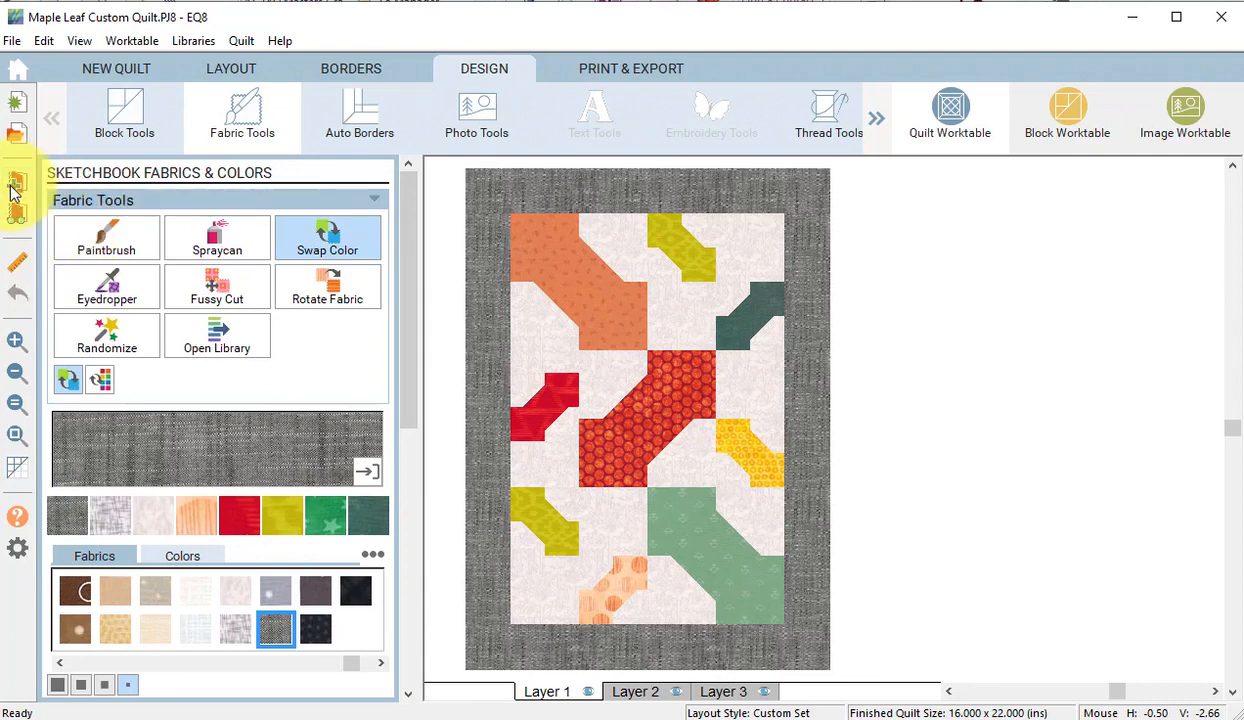
Step: Start a new pieced EasyDraw block and draw a grid of 3 columns by 3 rows across the whole block
{"action": "left_click", "coordinate": [1066, 116]}
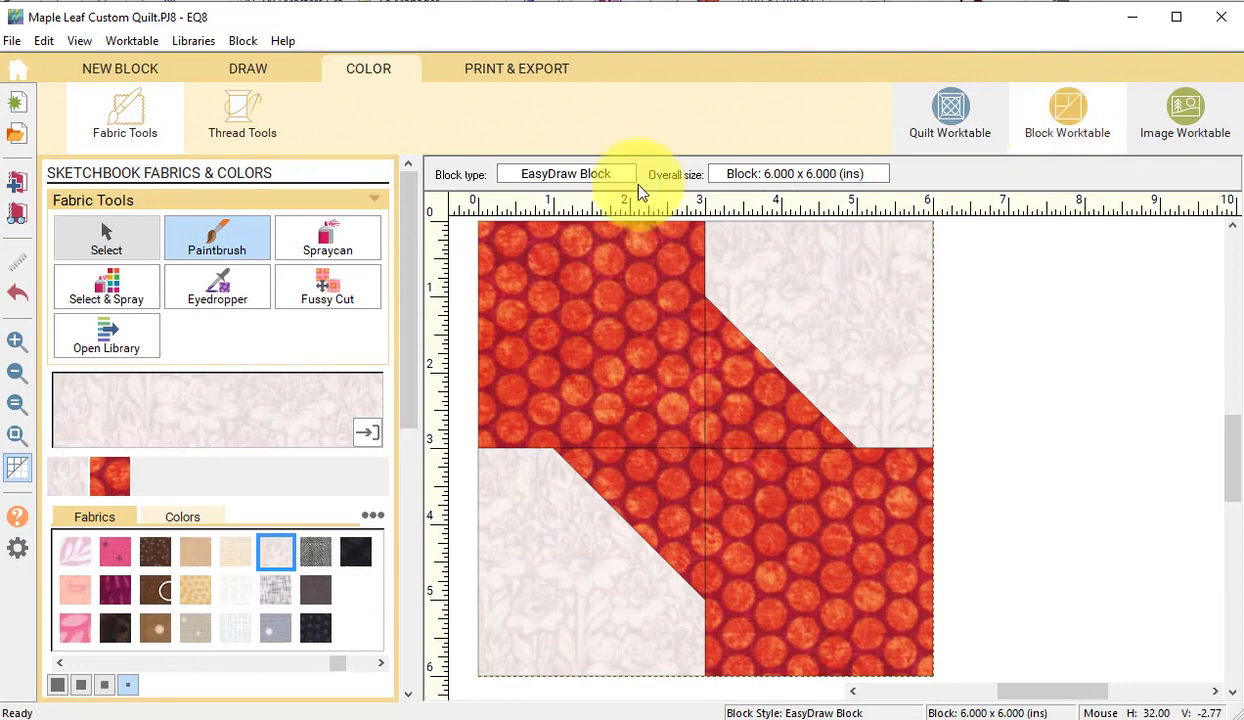
{"action": "left_click", "coordinate": [133, 68]}
{"action": "left_click", "coordinate": [142, 112]}
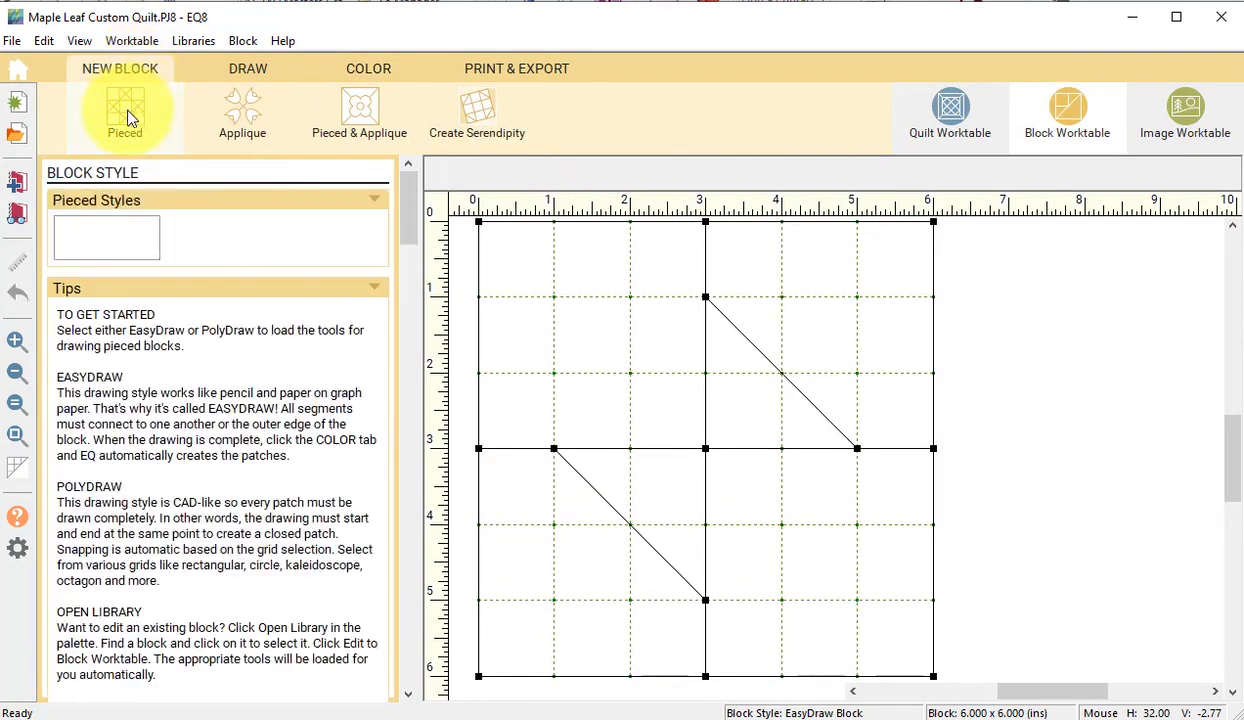
{"action": "left_click", "coordinate": [95, 236]}
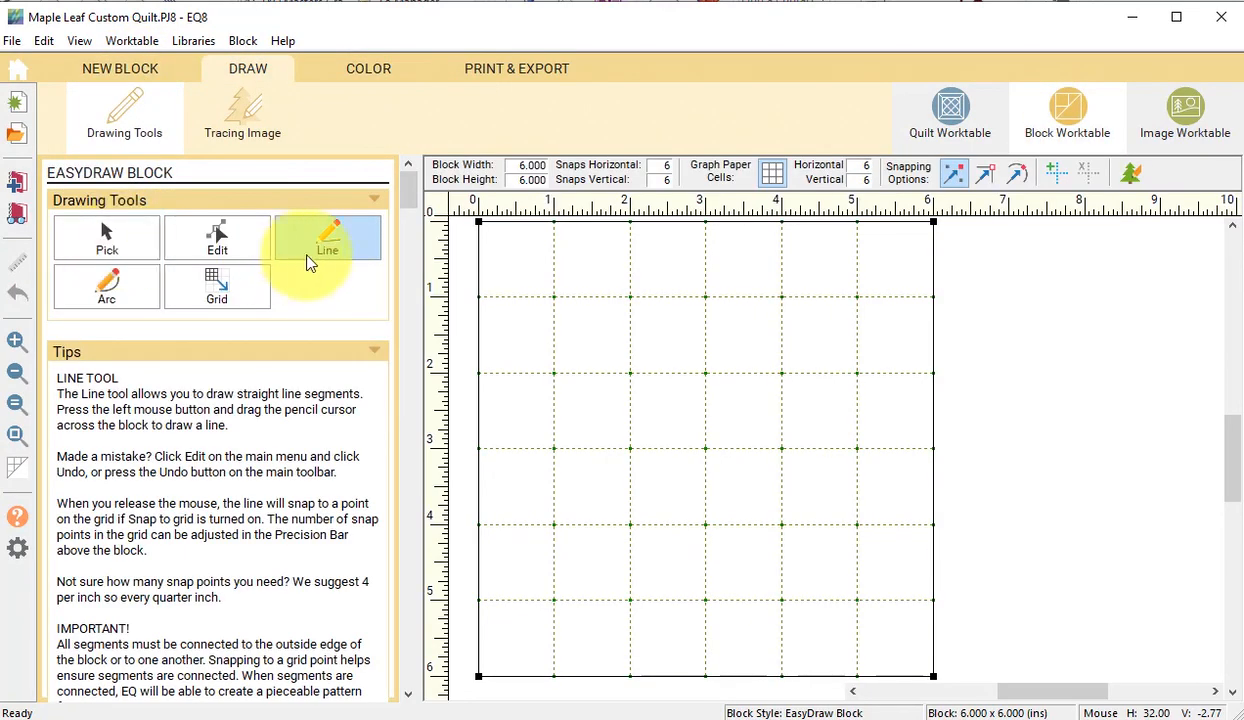
{"action": "left_click", "coordinate": [217, 287]}
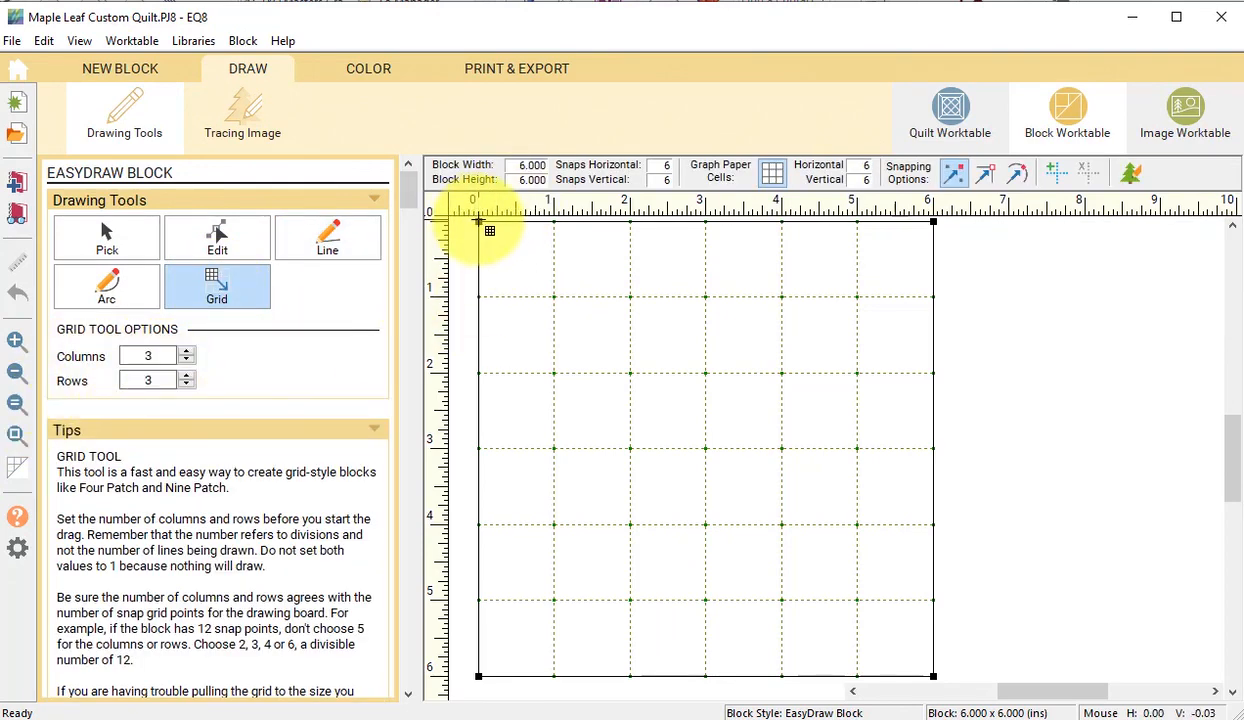
{"action": "left_click_drag", "start_coordinate": [479, 221], "coordinate": [933, 677]}
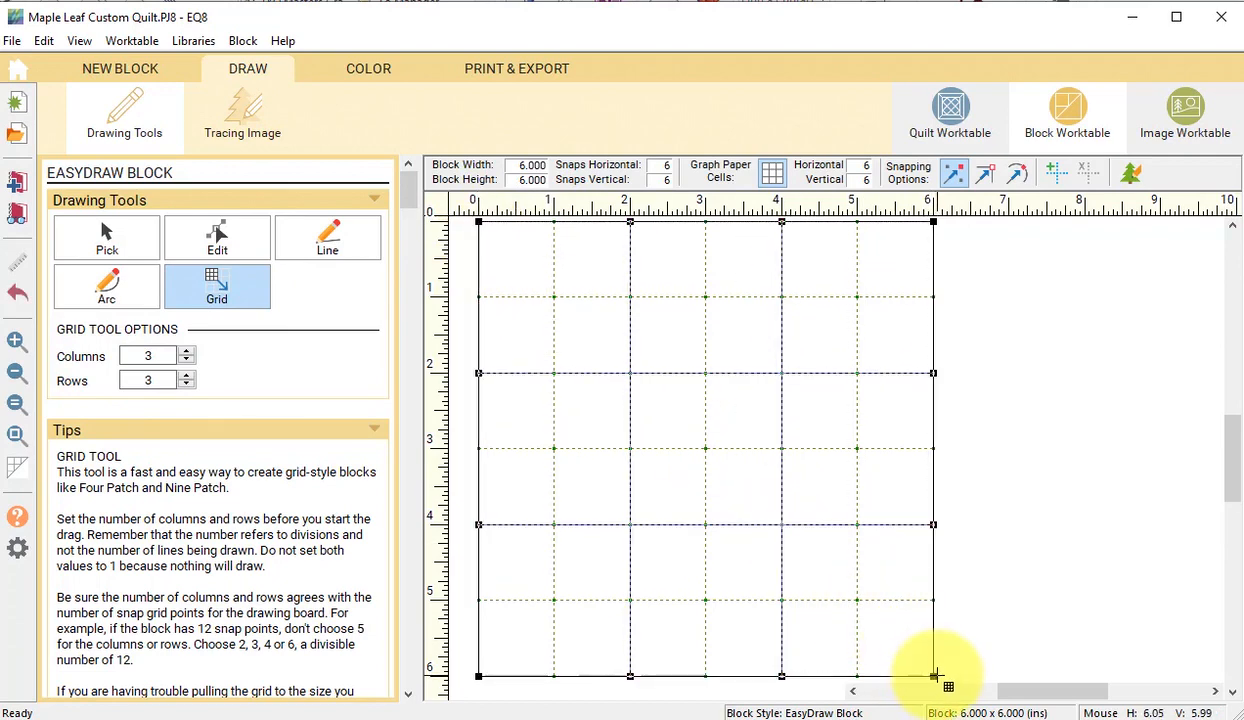
Step: Draw the leaf tips as rising diagonals across the first two top-row squares and the last squares of the middle and bottom rows
{"action": "left_click", "coordinate": [322, 242]}
{"action": "left_click_drag", "start_coordinate": [479, 373], "coordinate": [630, 221]}
{"action": "left_click_drag", "start_coordinate": [630, 373], "coordinate": [782, 221]}
{"action": "left_click_drag", "start_coordinate": [782, 524], "coordinate": [932, 374]}
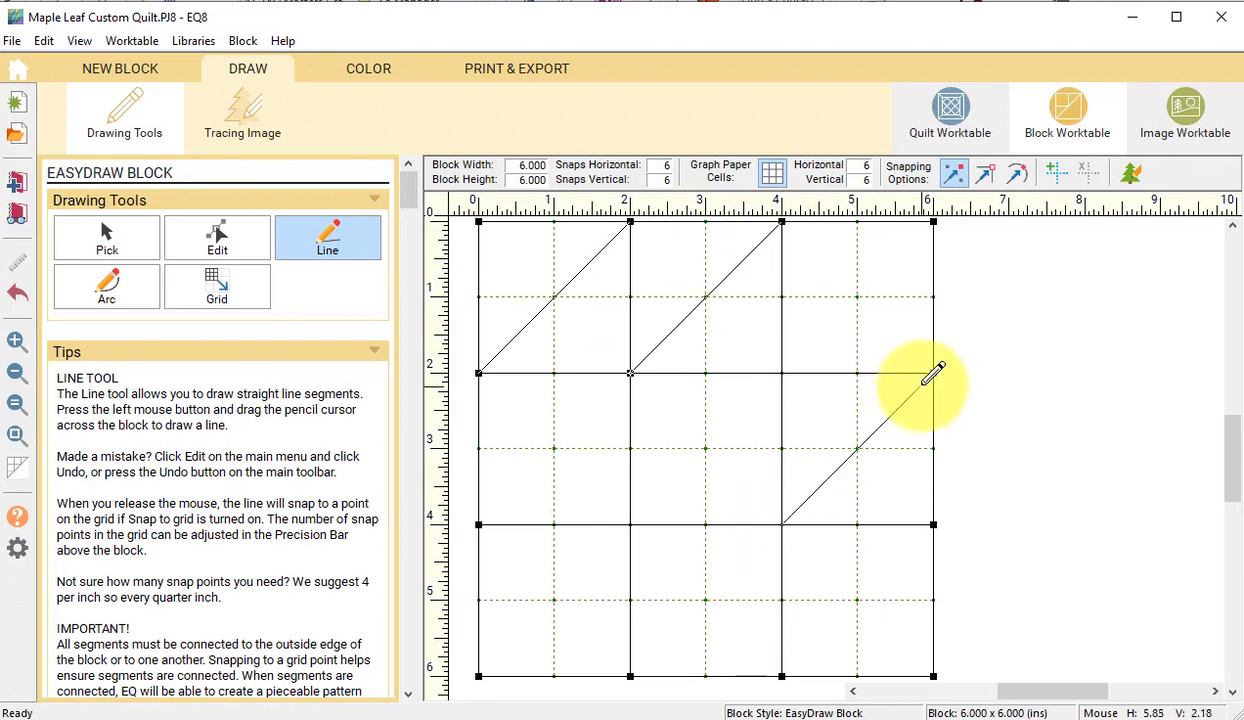
{"action": "left_click_drag", "start_coordinate": [782, 675], "coordinate": [932, 524]}
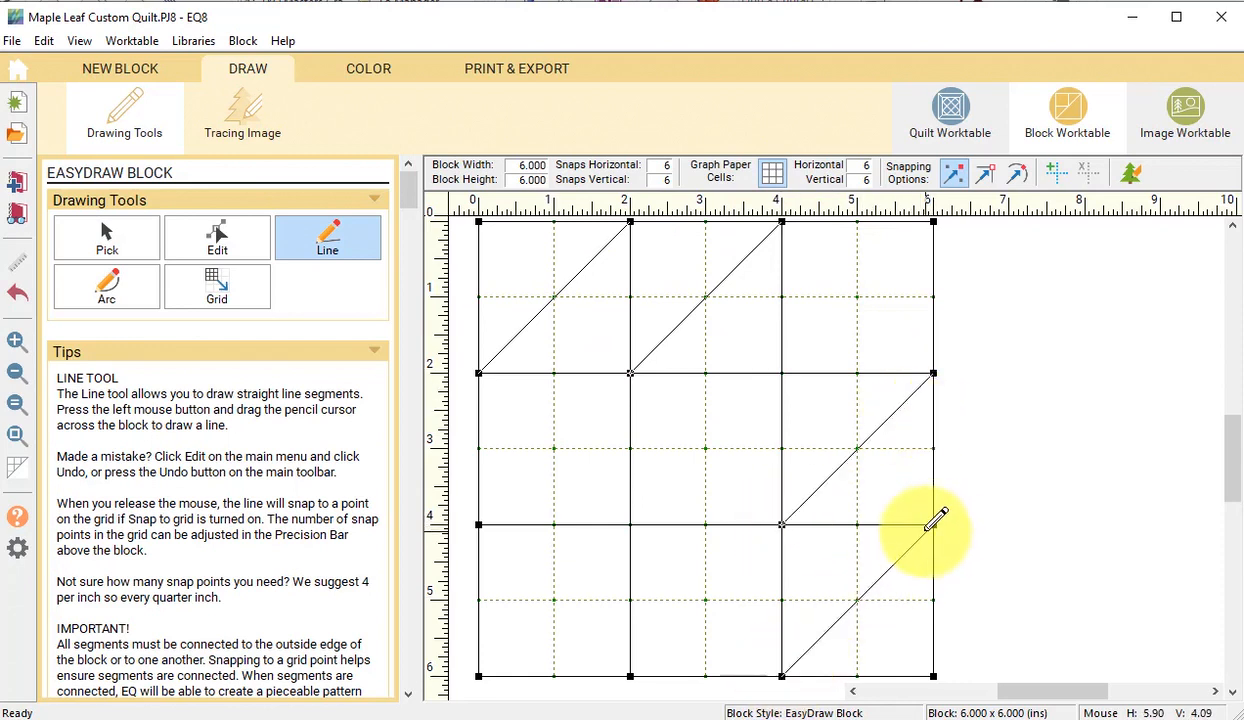
Step: Set the horizontal and vertical snaps to 24 and draw two parallel diagonal stem lines across the lower-left grid square
{"action": "left_click", "coordinate": [652, 171]}
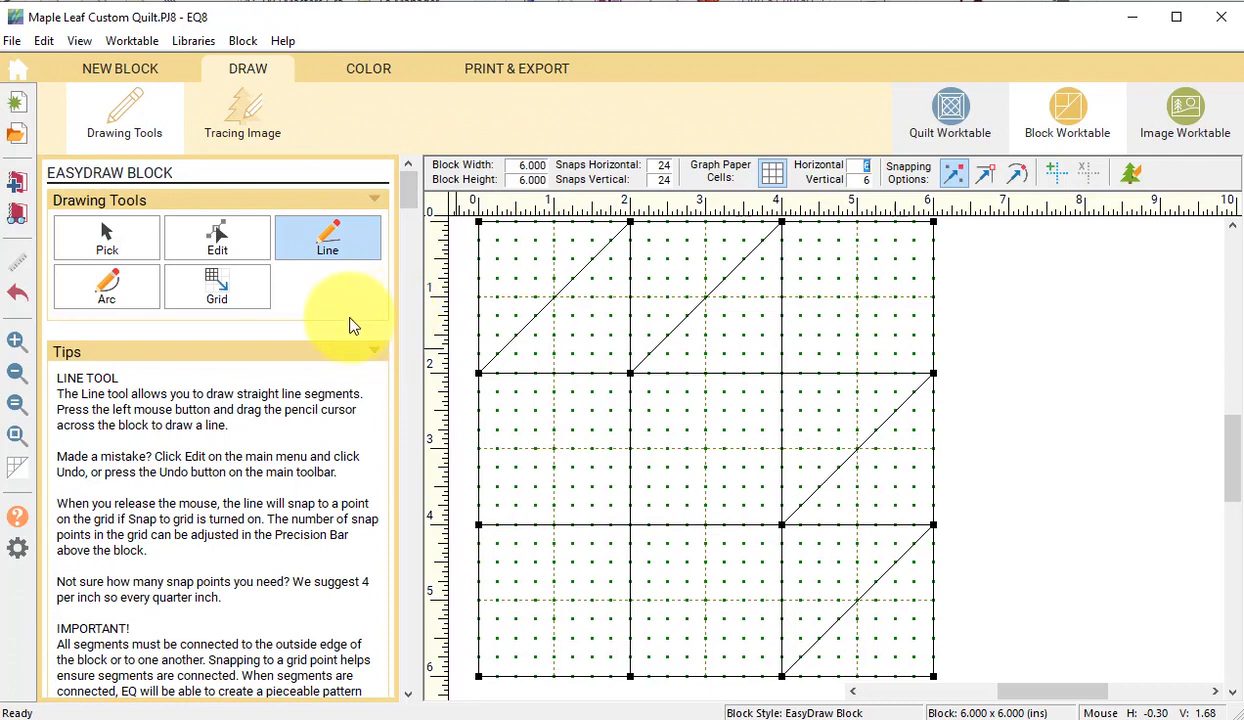
{"action": "left_click", "coordinate": [350, 247]}
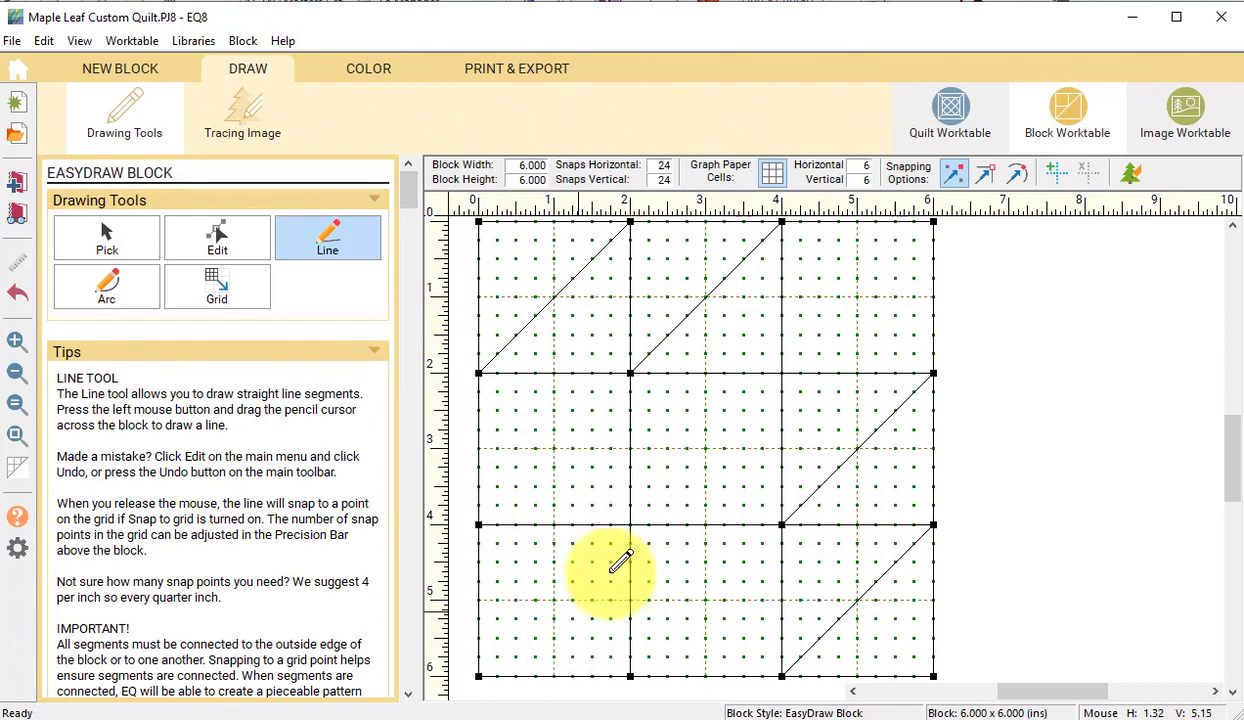
{"action": "left_click_drag", "start_coordinate": [612, 524], "coordinate": [478, 657]}
{"action": "left_click_drag", "start_coordinate": [631, 544], "coordinate": [497, 676]}
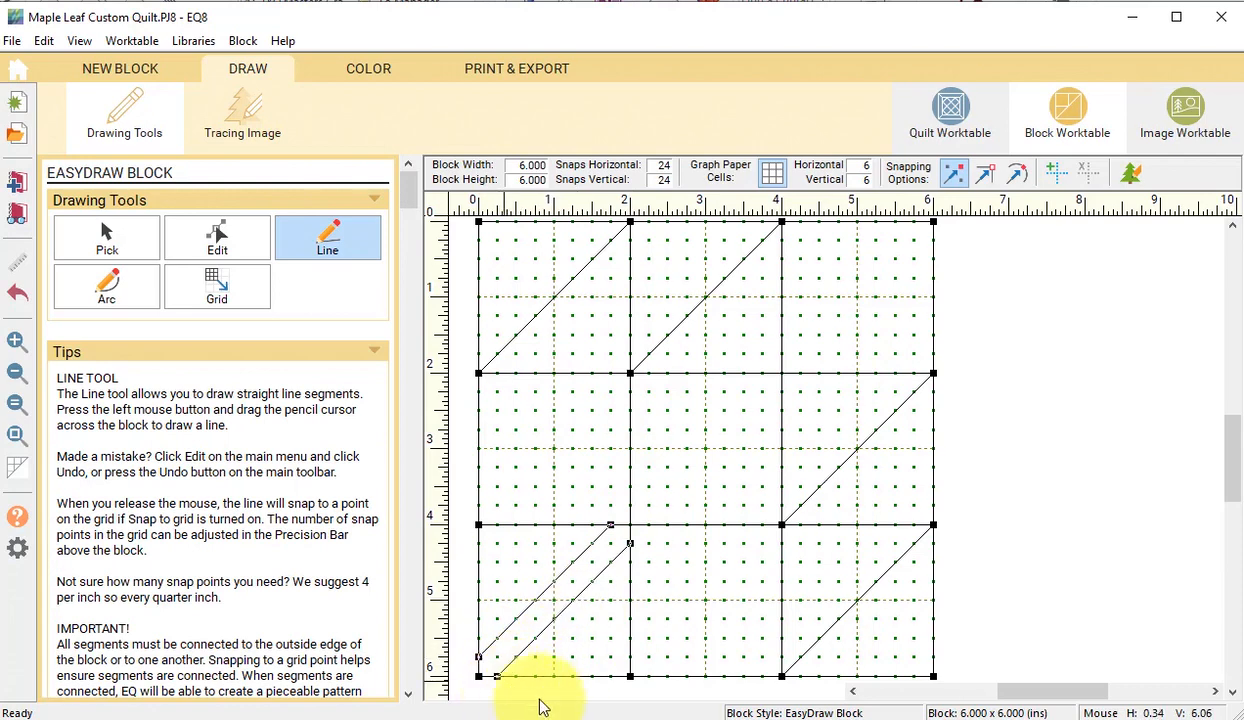
Step: Paint all the leaf patches of the block with the orange circle-print fabric
{"action": "left_click", "coordinate": [368, 68]}
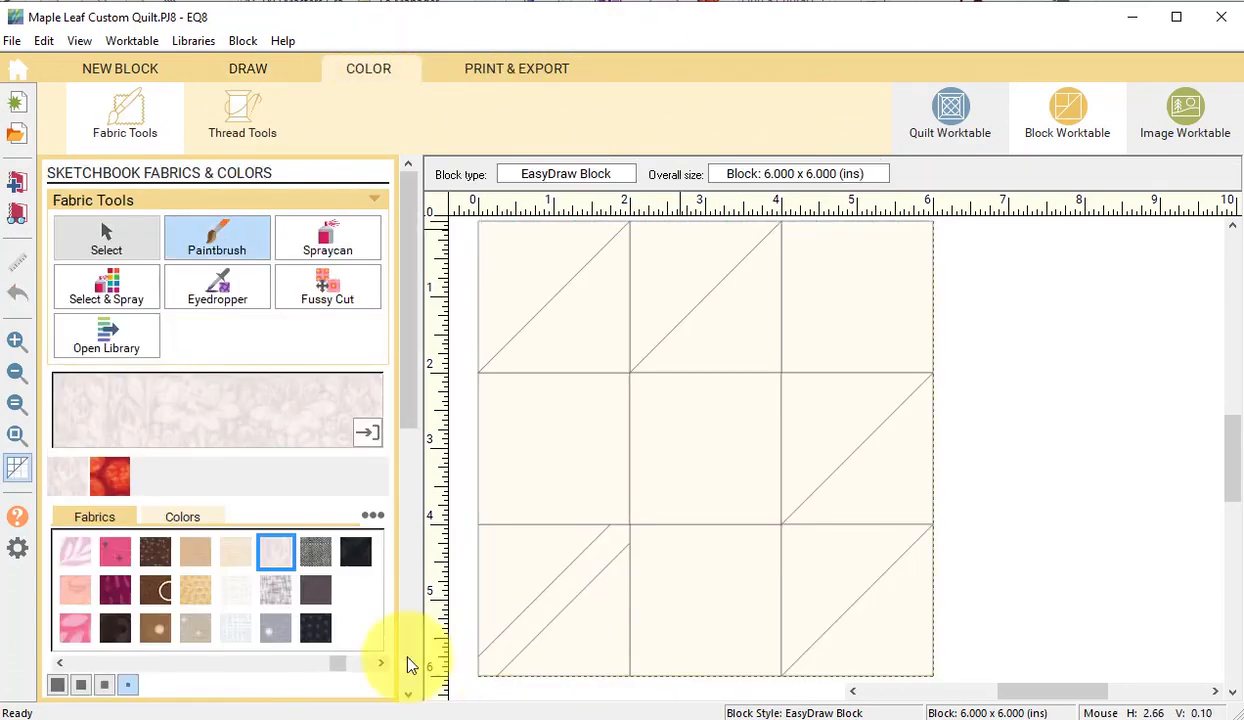
{"action": "left_click", "coordinate": [115, 590]}
{"action": "left_click", "coordinate": [601, 350]}
{"action": "left_click", "coordinate": [735, 330]}
{"action": "left_click", "coordinate": [700, 450]}
{"action": "left_click", "coordinate": [830, 425]}
{"action": "left_click", "coordinate": [830, 560]}
{"action": "left_click", "coordinate": [710, 600]}
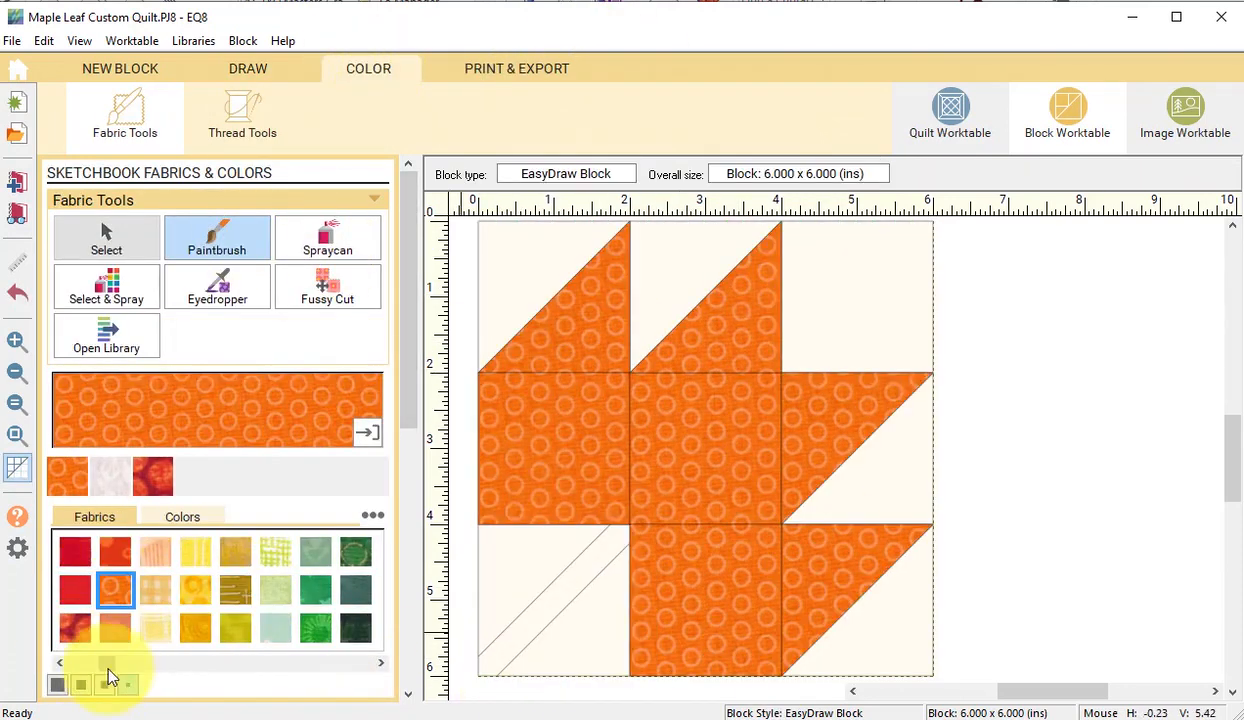
Step: Paint the stem with the dotted dark brown fabric and spray the background patches with the textured tan fabric
{"action": "left_click_drag", "start_coordinate": [106, 665], "coordinate": [318, 669]}
{"action": "left_click", "coordinate": [316, 552]}
{"action": "left_click", "coordinate": [565, 597]}
{"action": "left_click", "coordinate": [356, 590]}
{"action": "left_click", "coordinate": [328, 238]}
{"action": "left_click", "coordinate": [861, 337]}
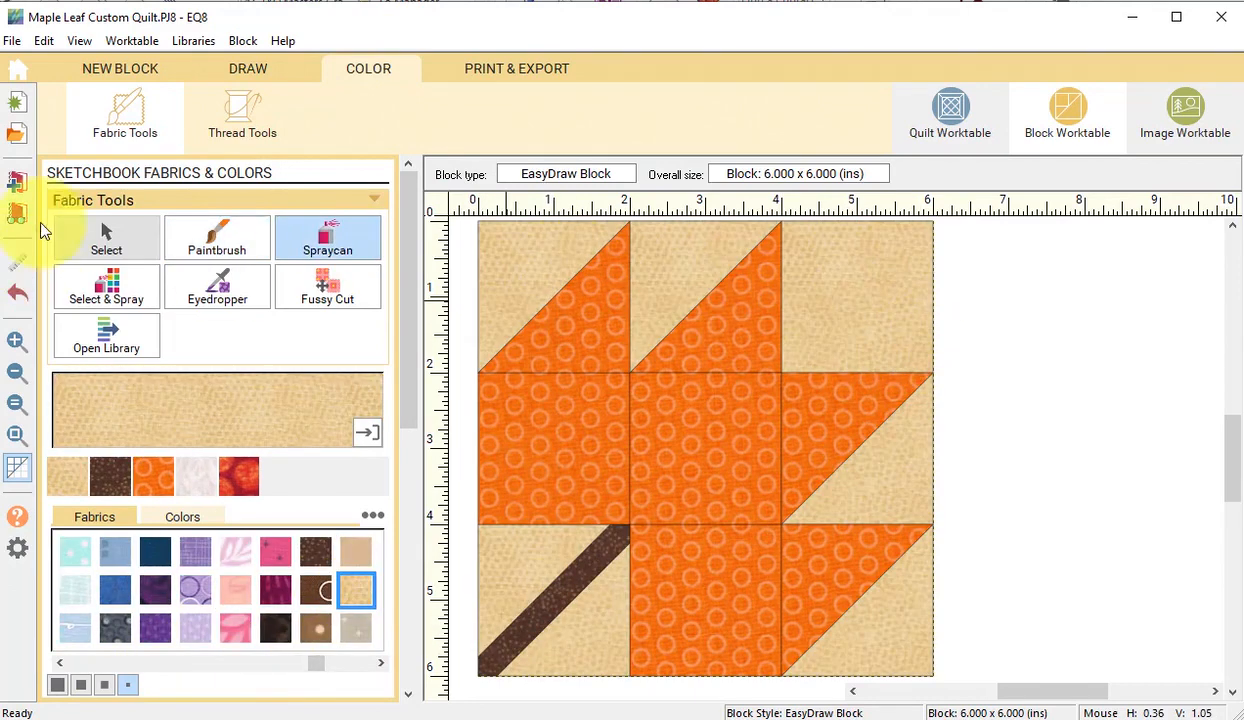
Step: Return to the quilt's block-setting tool and confirm the option to maintain the current block rotation when replacing blocks
{"action": "left_click", "coordinate": [951, 117]}
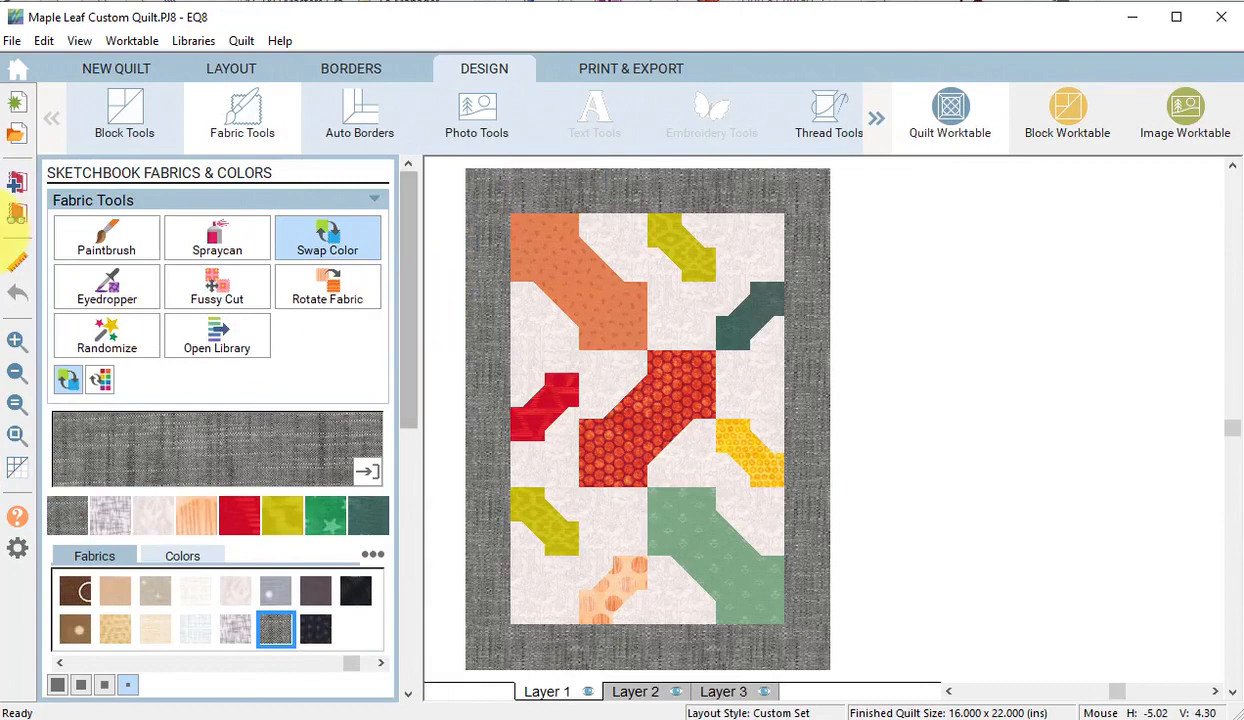
{"action": "left_click", "coordinate": [125, 120]}
{"action": "left_click", "coordinate": [118, 246]}
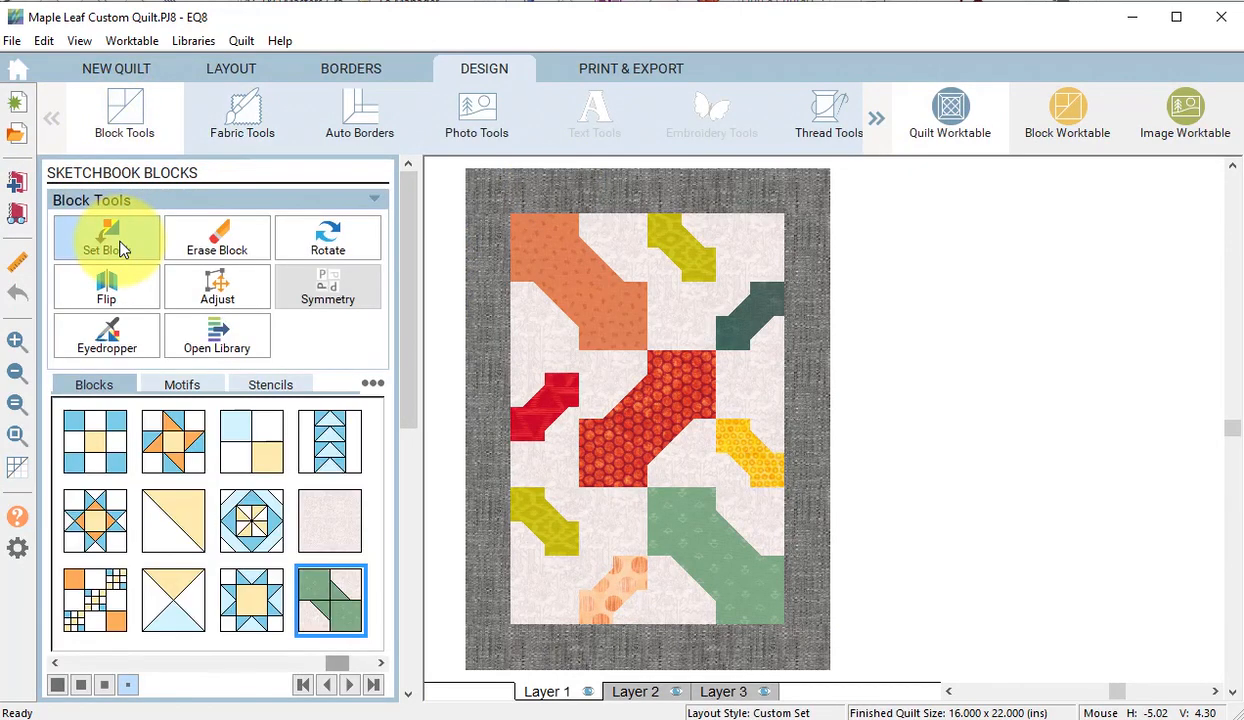
{"action": "left_click", "coordinate": [18, 547]}
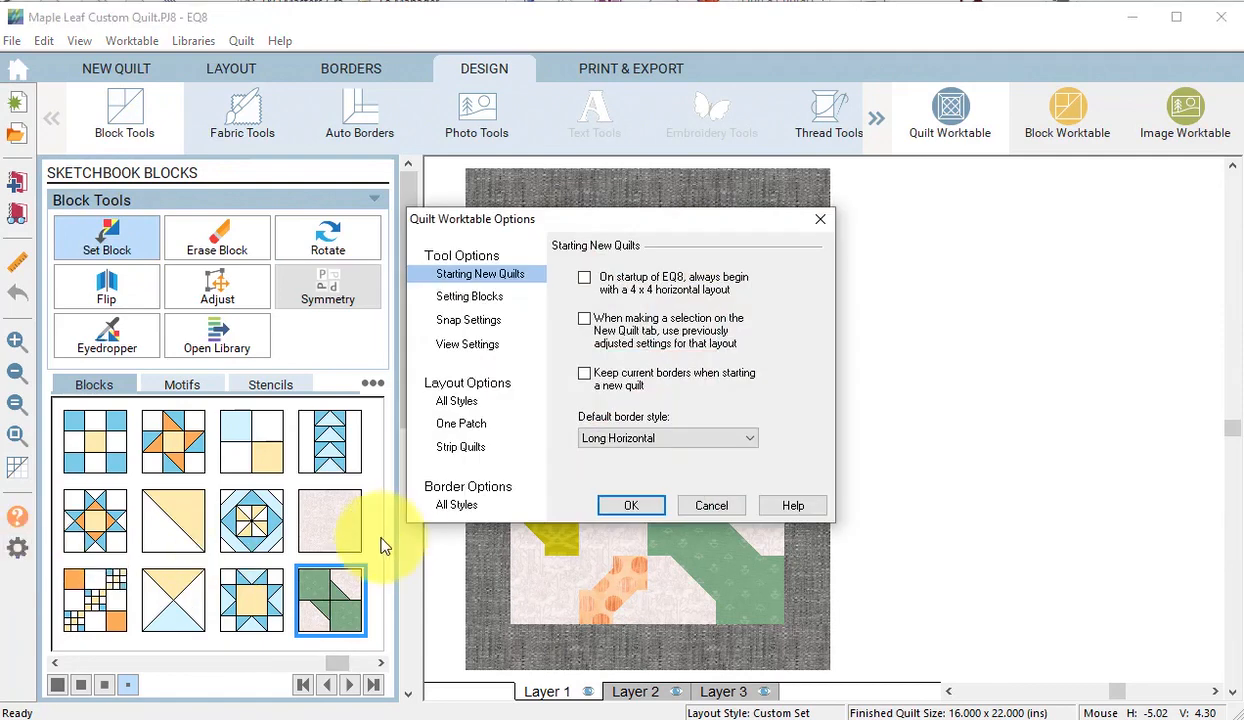
{"action": "left_click", "coordinate": [486, 296]}
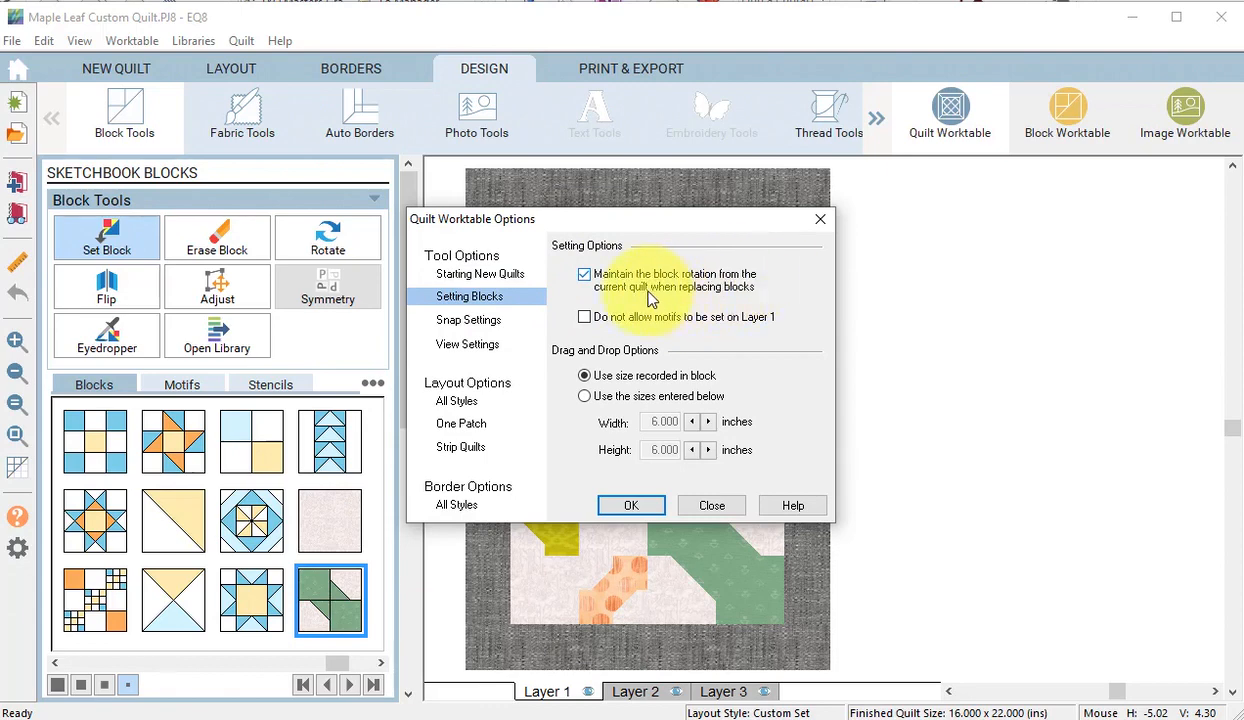
{"action": "left_click", "coordinate": [641, 510]}
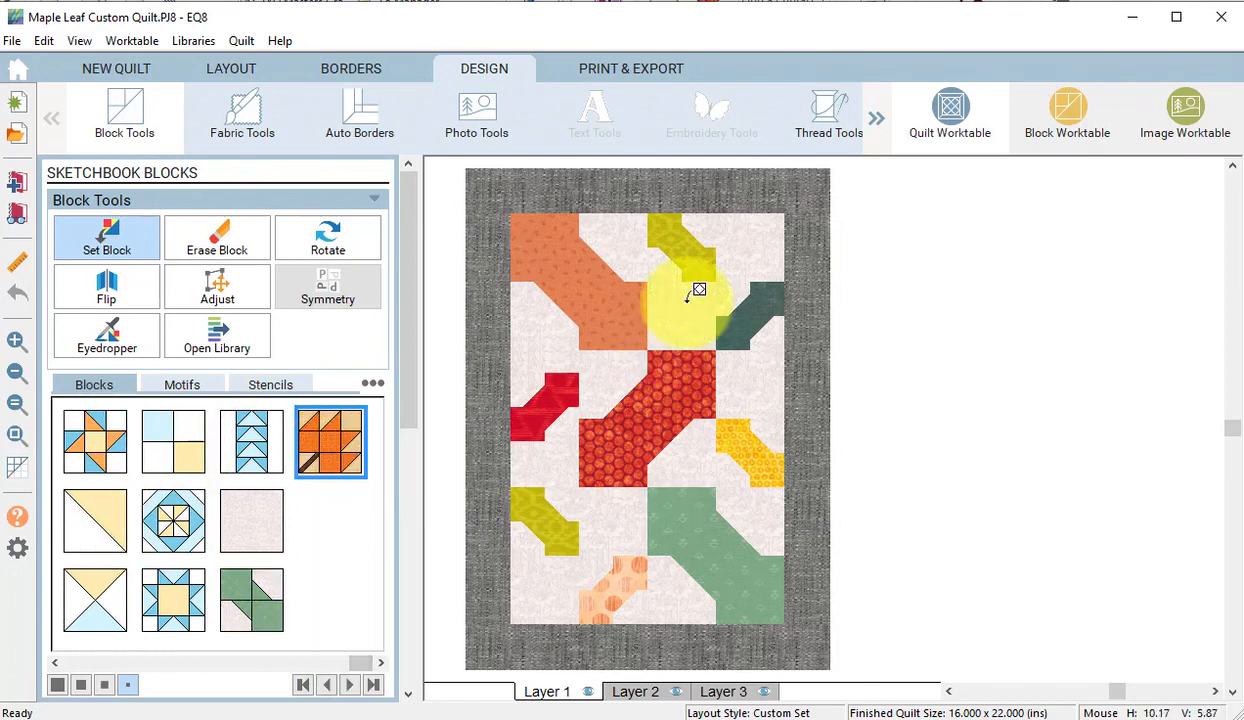
Step: Replace the three 6-inch and six 3-inch patterned blocks on the quilt with the orange maple leaf block
{"action": "left_click", "coordinate": [627, 281]}
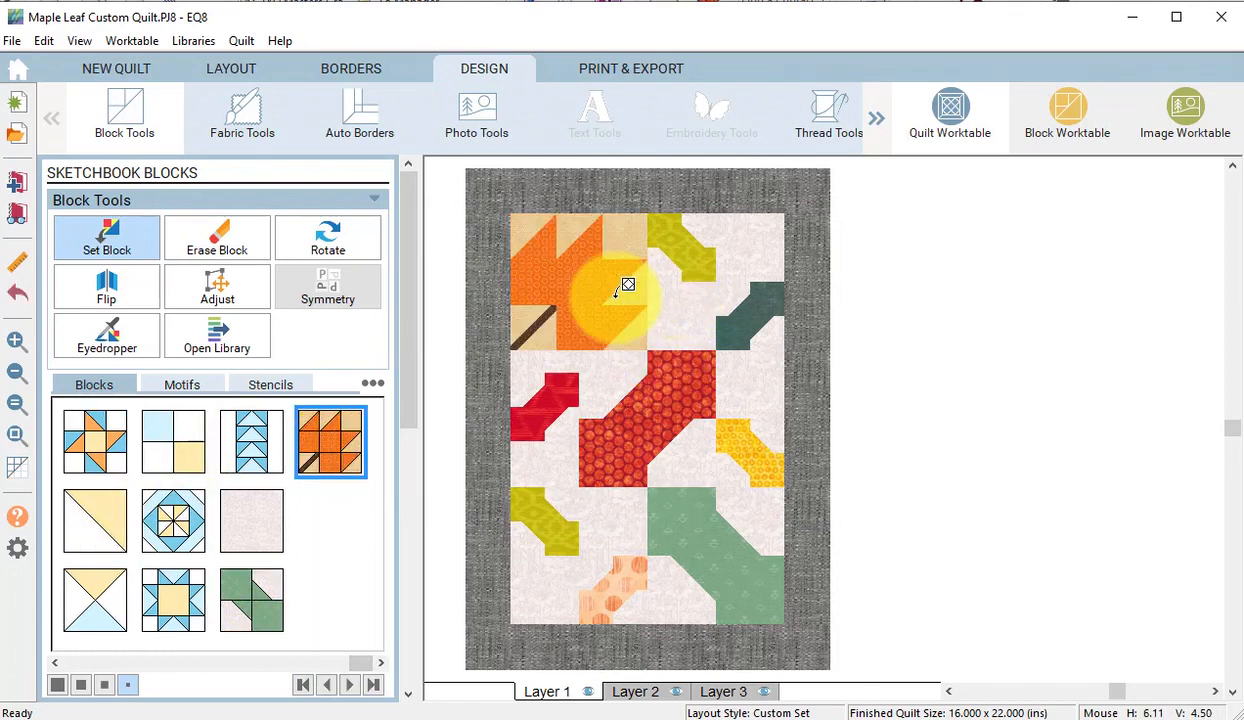
{"action": "left_click", "coordinate": [705, 242]}
{"action": "left_click", "coordinate": [760, 308]}
{"action": "left_click", "coordinate": [650, 392]}
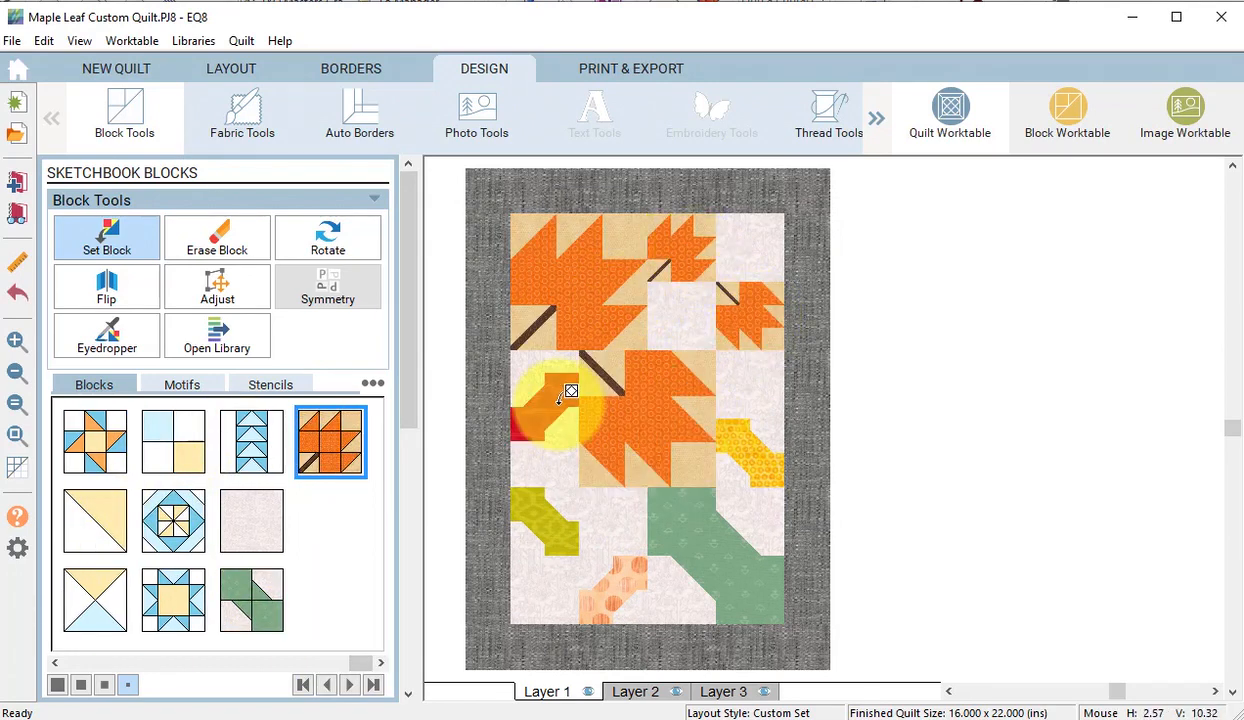
{"action": "left_click", "coordinate": [560, 392]}
{"action": "left_click", "coordinate": [757, 440]}
{"action": "left_click", "coordinate": [558, 508]}
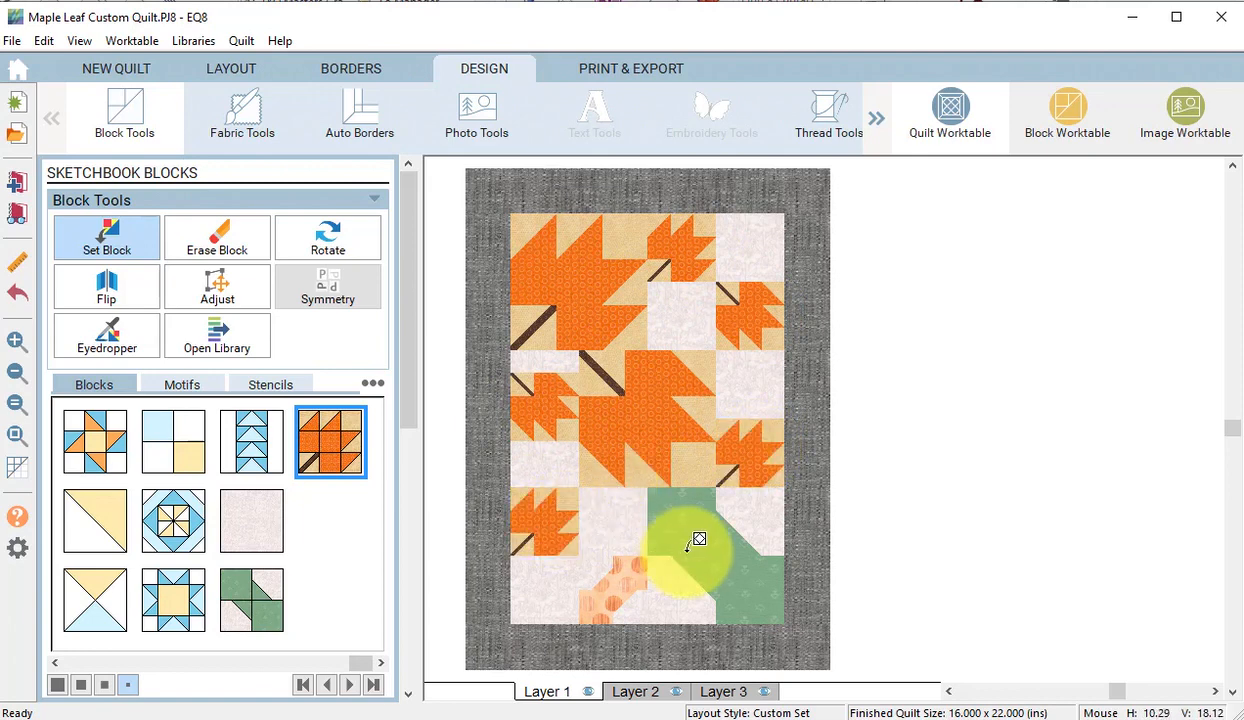
{"action": "left_click", "coordinate": [694, 536]}
{"action": "left_click", "coordinate": [625, 589]}
Step: Rotate the two uppermost 3-inch leaf blocks by 90 degrees, and the lowest 6-inch block and the right-edge 3-inch block below them by 180 degrees
{"action": "left_click", "coordinate": [680, 244]}
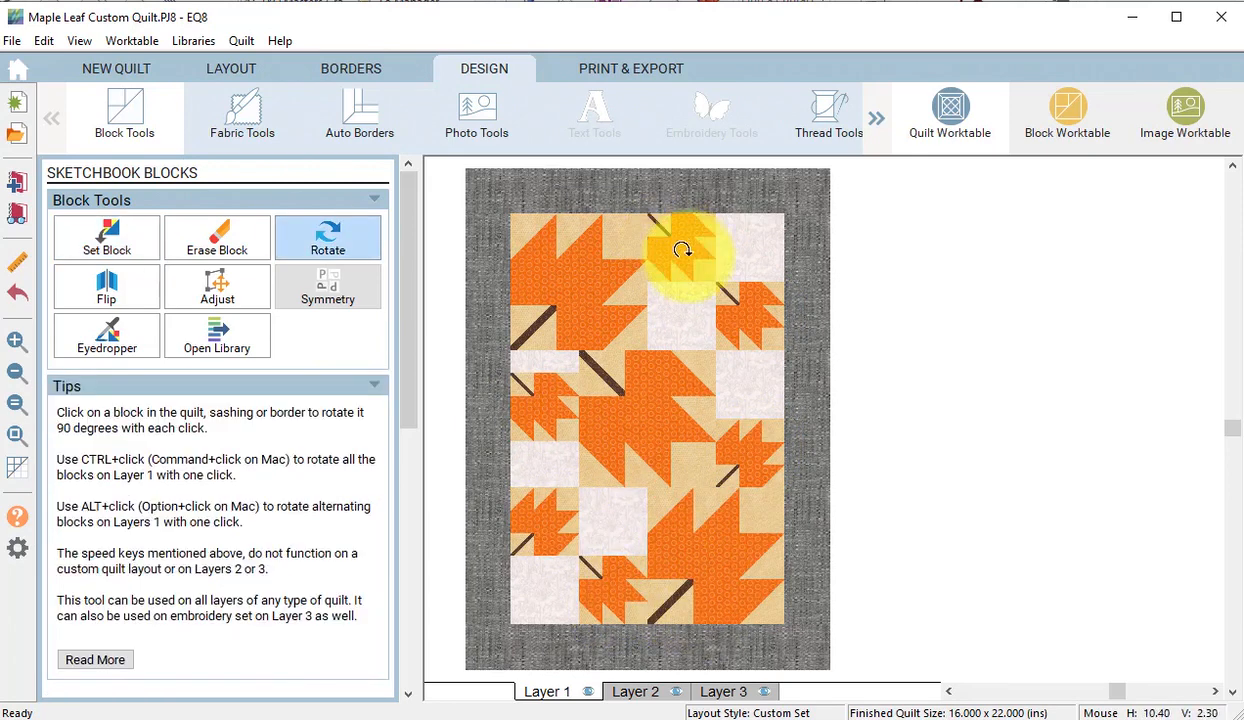
{"action": "left_click", "coordinate": [744, 300]}
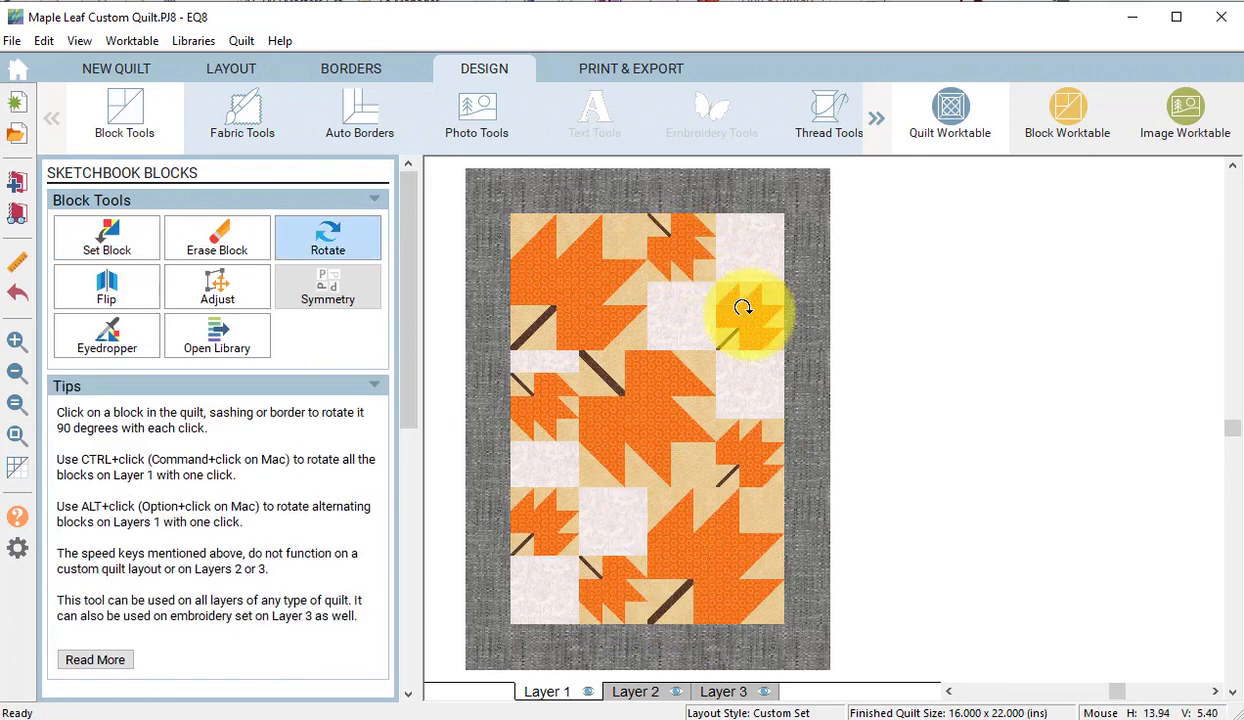
{"action": "left_click", "coordinate": [644, 403]}
{"action": "left_click", "coordinate": [644, 403]}
{"action": "left_click", "coordinate": [717, 533]}
{"action": "left_click", "coordinate": [717, 533]}
{"action": "left_click", "coordinate": [744, 439]}
{"action": "left_click", "coordinate": [744, 439]}
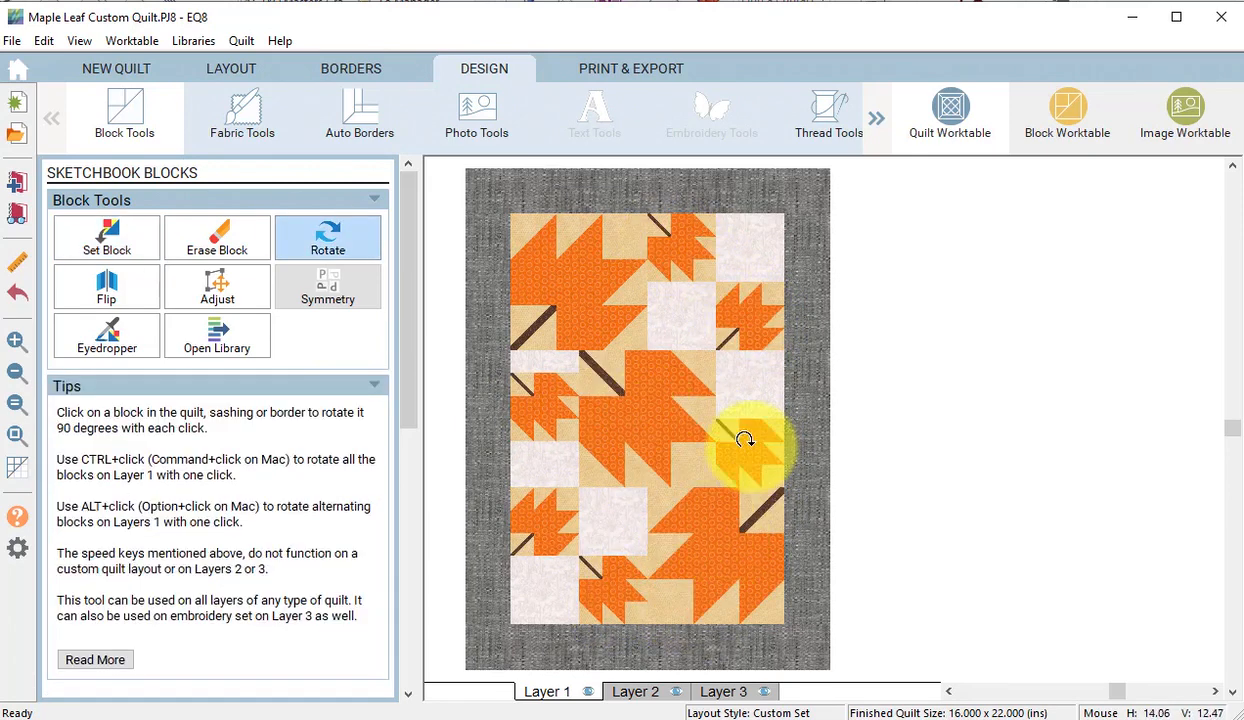
Step: Rotate the bottom-row and upper left-edge 3-inch leaf blocks by 270 degrees and the lower left-edge one by 90 degrees
{"action": "left_click", "coordinate": [611, 585]}
{"action": "left_click", "coordinate": [609, 582]}
{"action": "left_click", "coordinate": [606, 577]}
{"action": "left_click", "coordinate": [534, 502]}
{"action": "left_click", "coordinate": [541, 407]}
{"action": "left_click", "coordinate": [541, 407]}
{"action": "left_click", "coordinate": [541, 407]}
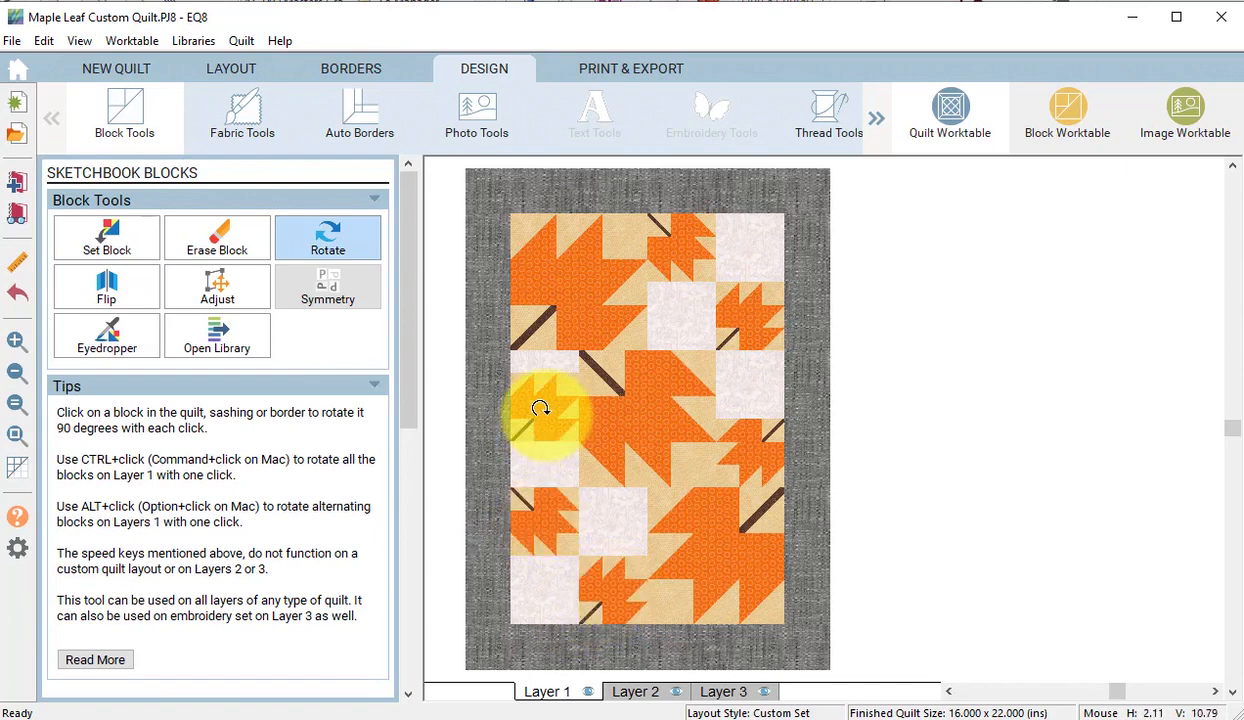
Step: Try spraying the brown dotted 3-inch leaf with the orange leaf-print fabric, and undo the recoloring
{"action": "left_click", "coordinate": [238, 118]}
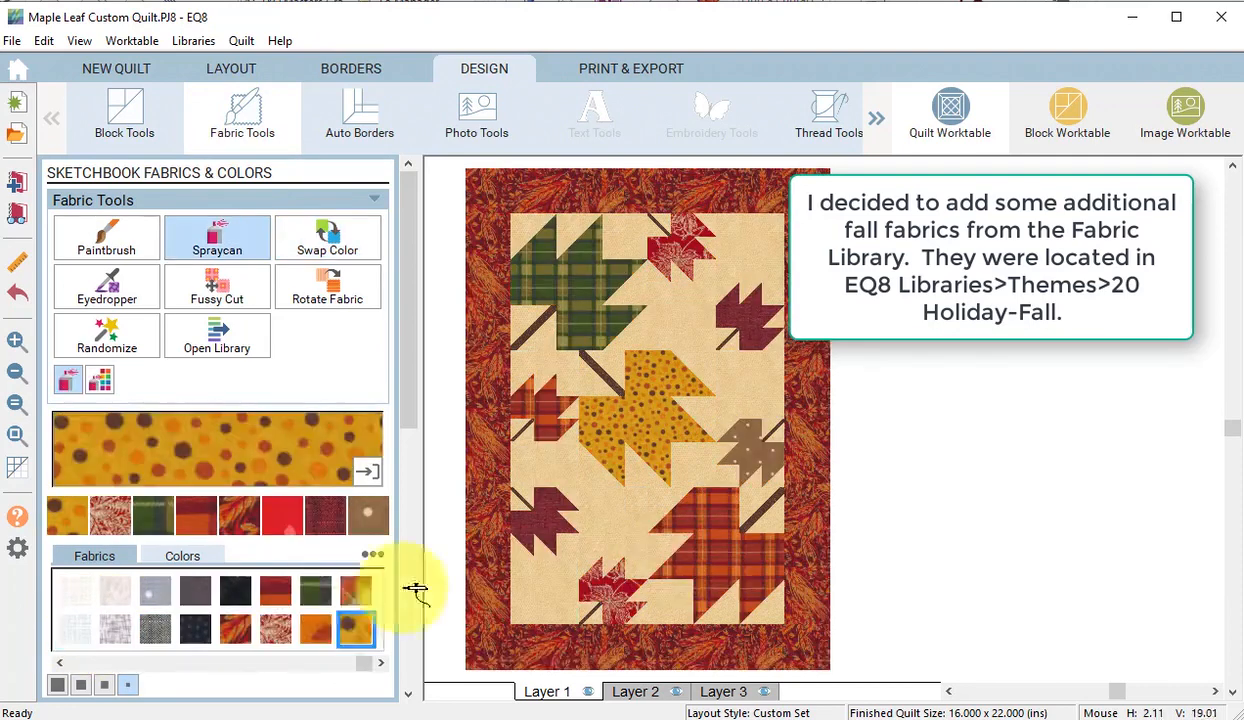
{"action": "left_click", "coordinate": [316, 628]}
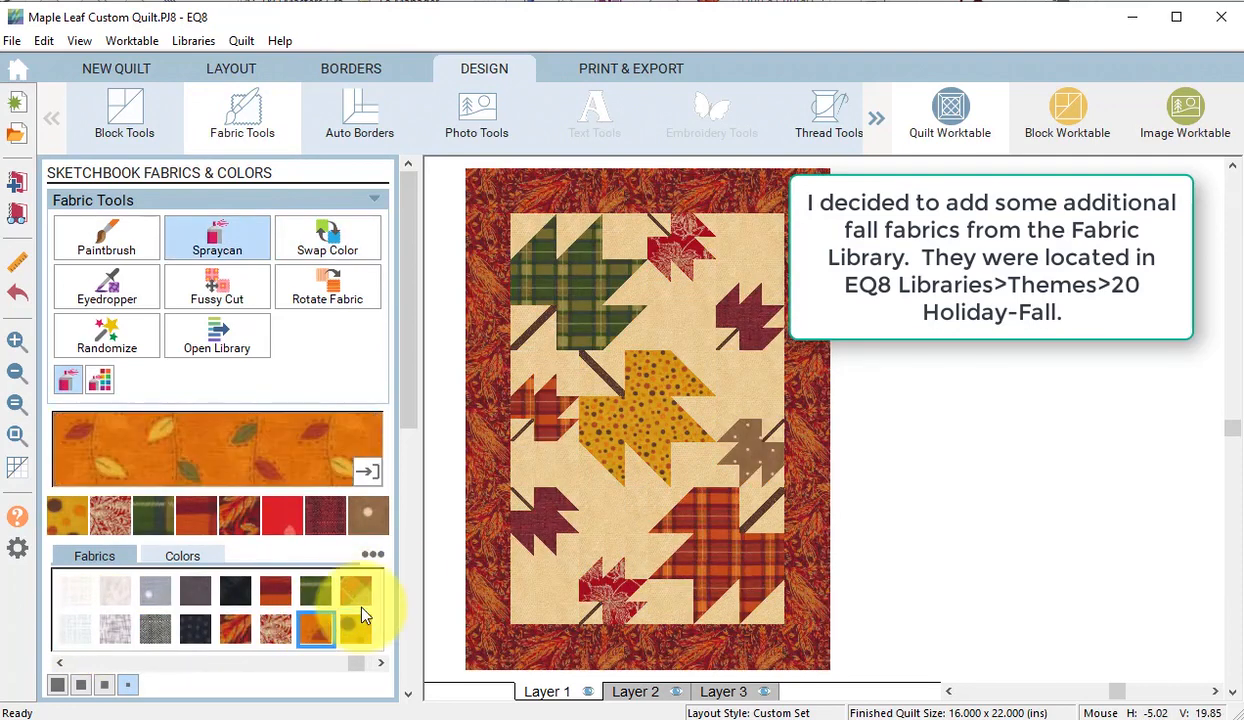
{"action": "left_click", "coordinate": [755, 444]}
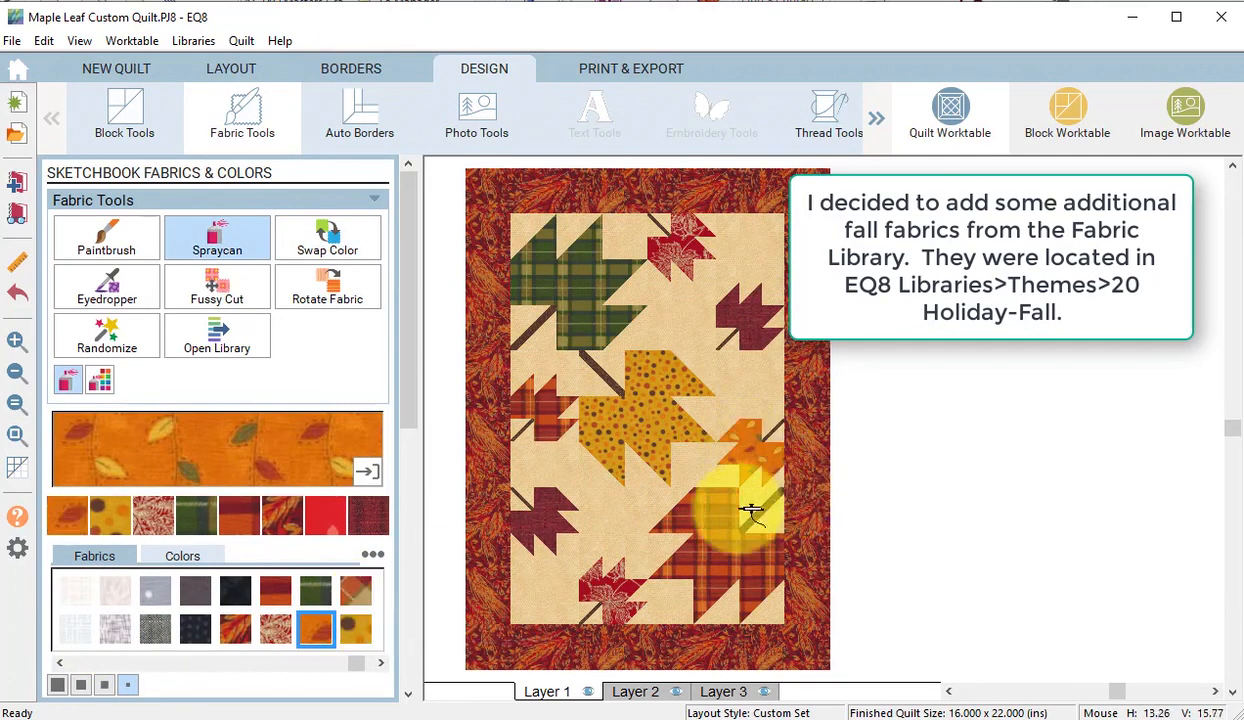
{"action": "key", "text": "ctrl+z"}
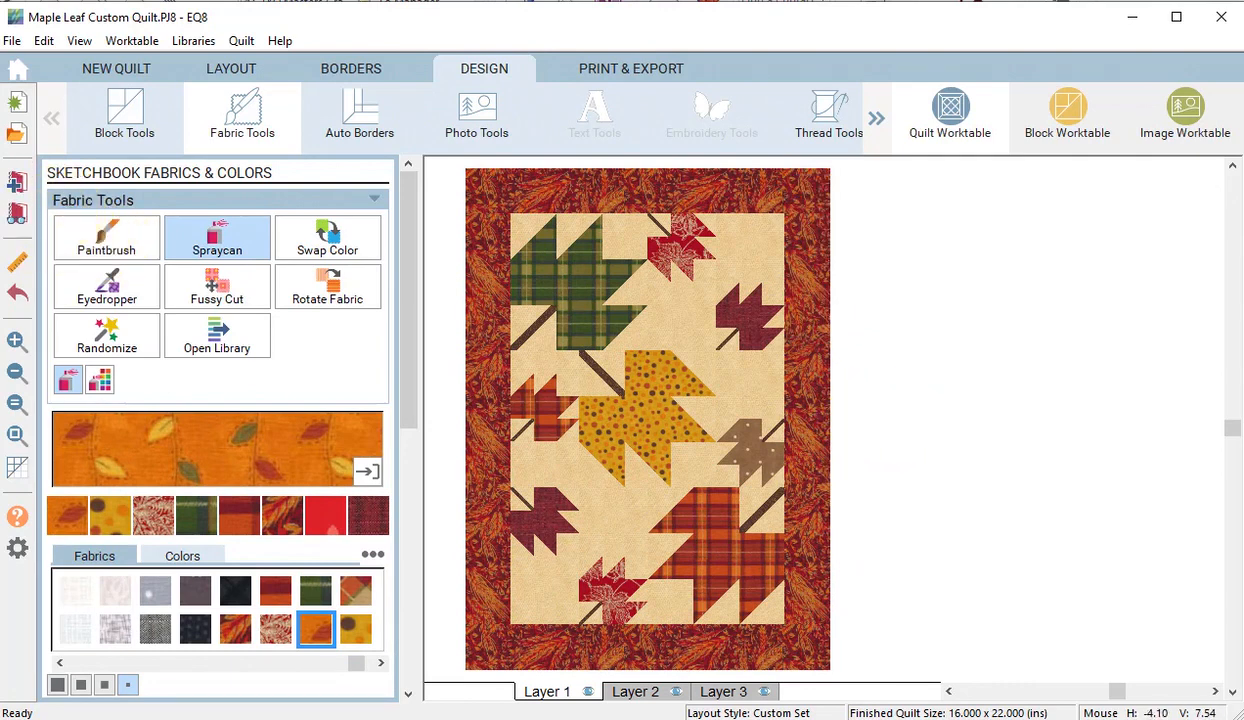